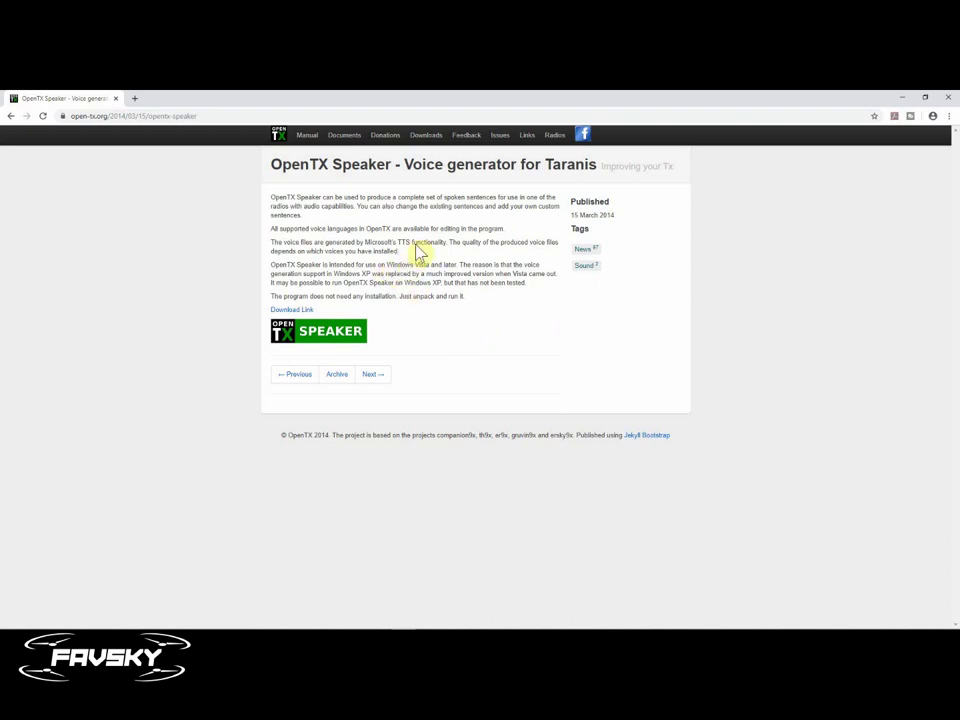
# - Download the OpenTX Speaker archive and open the en folder inside the unpacked program's SOUNDS folder
pyautogui.click(296, 310)
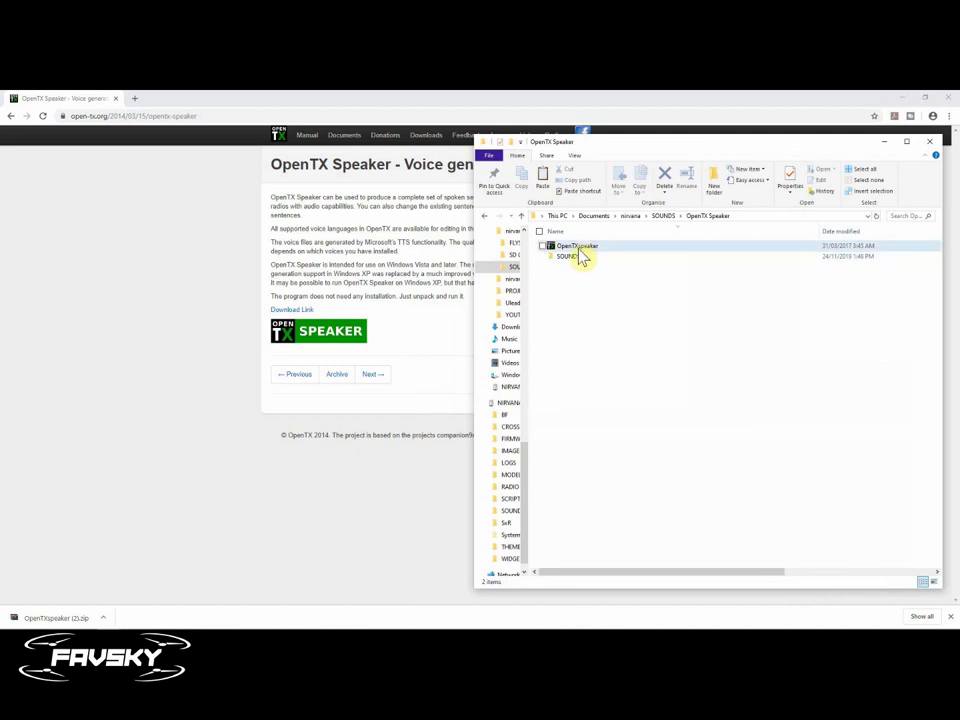
pyautogui.doubleClick(570, 262)
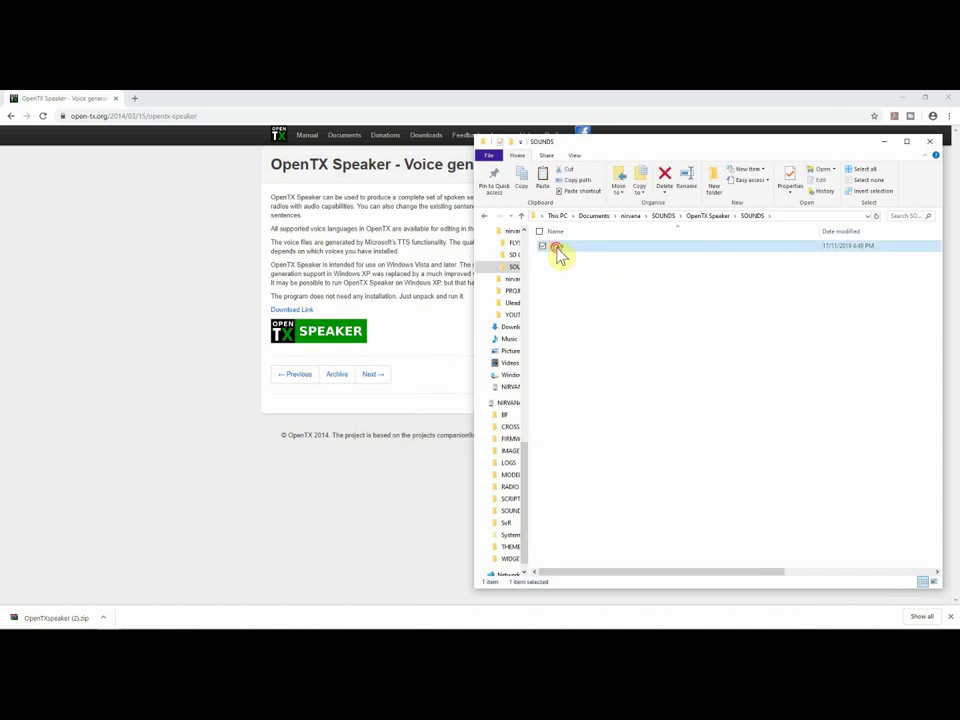
pyautogui.doubleClick(560, 250)
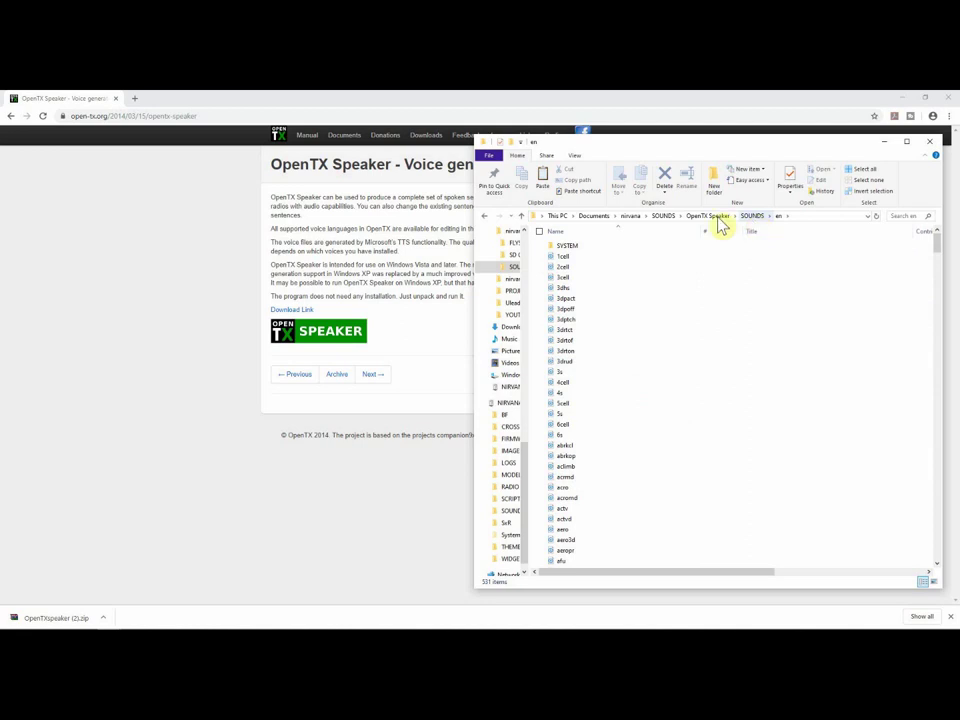
# - Return to the OpenTX Speaker folder, launch OpenTXspeaker and minimize the browser
pyautogui.click(758, 217)
pyautogui.click(700, 217)
pyautogui.doubleClick(580, 246)
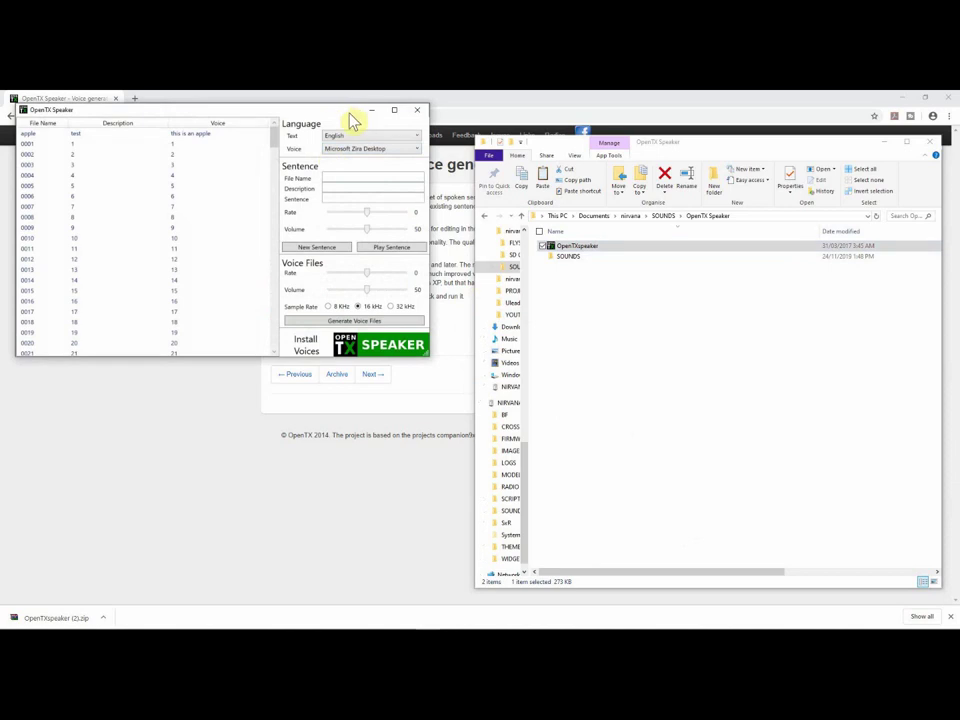
pyautogui.click(900, 97)
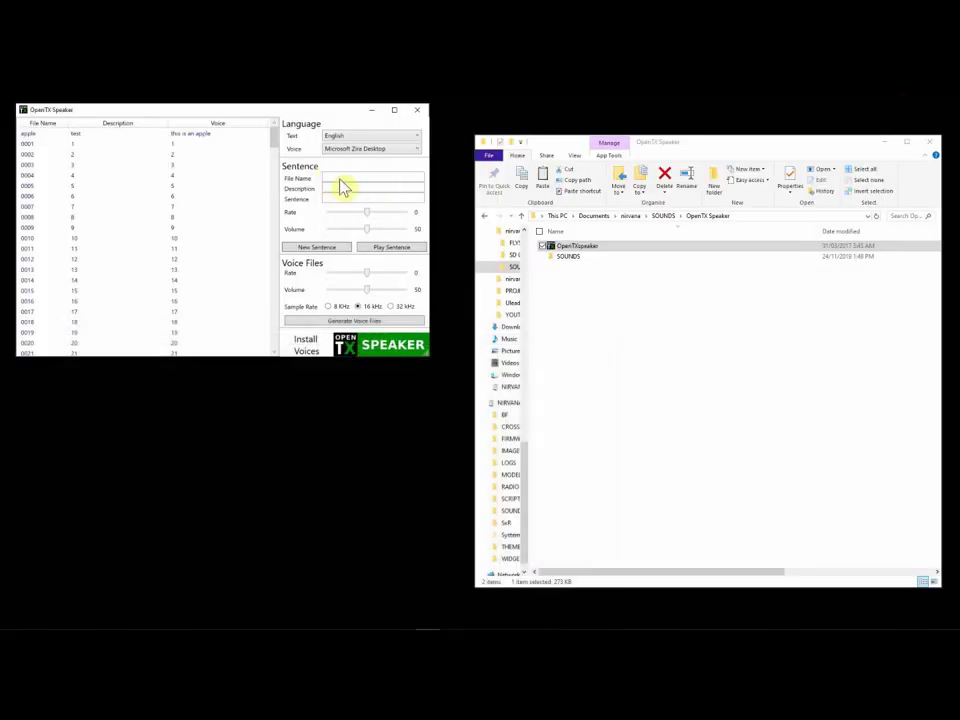
# - Create a new sentence entry and set its file name to "Avoice"
pyautogui.click(331, 251)
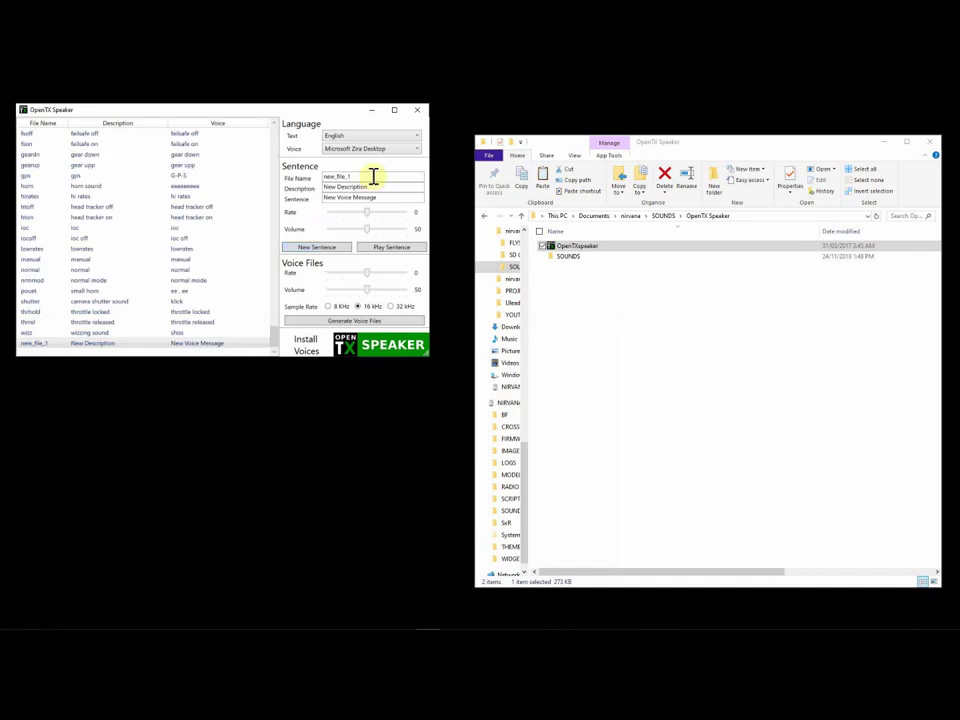
pyautogui.moveTo(373, 178); pyautogui.dragTo(317, 180)
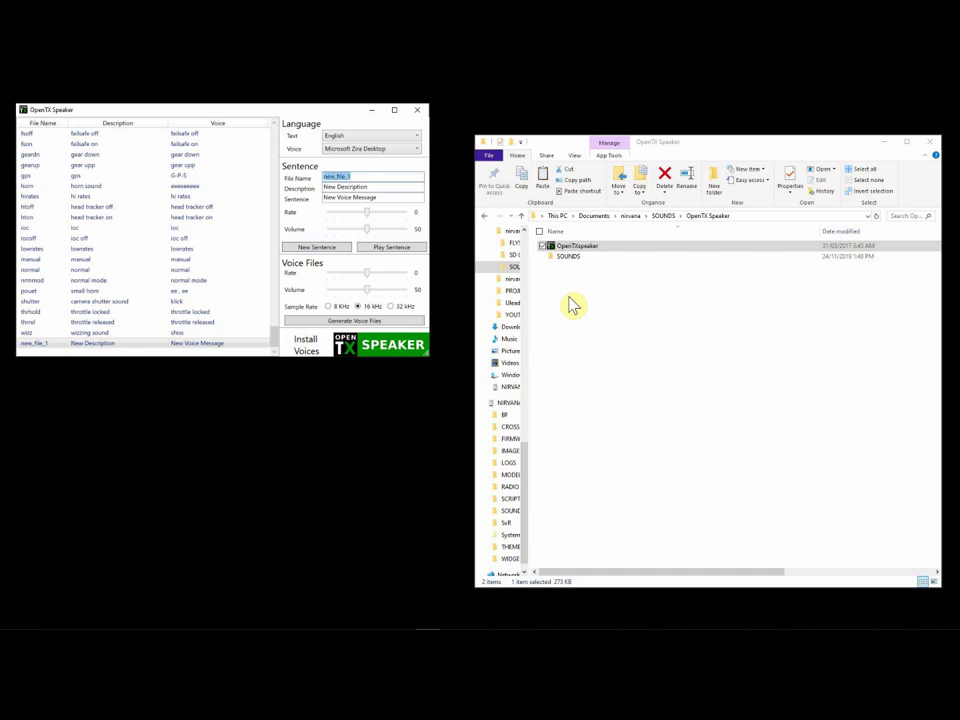
pyautogui.write('Voice')
pyautogui.press('BackSpace')
pyautogui.press('BackSpace')
pyautogui.press('BackSpace')
pyautogui.press('BackSpace')
pyautogui.press('BackSpace')
pyautogui.write('A')
pyautogui.write('voice')
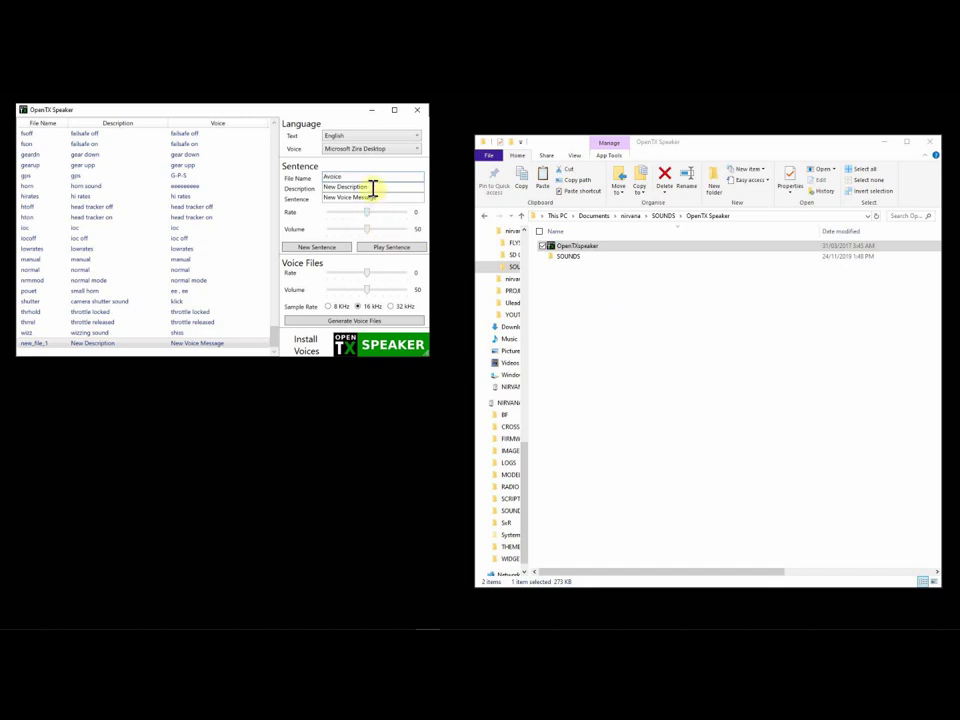
# - Set the description to "test voice" and the sentence to "Welcome to Open TX Nirvana", then play it
pyautogui.moveTo(372, 188); pyautogui.dragTo(317, 188)
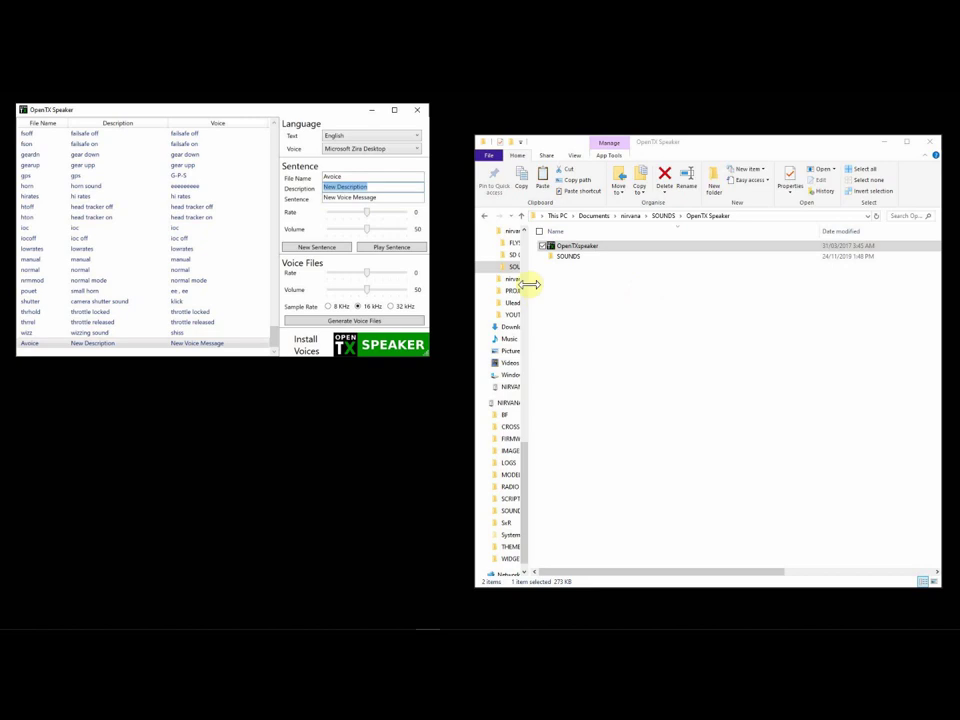
pyautogui.write('test voice')
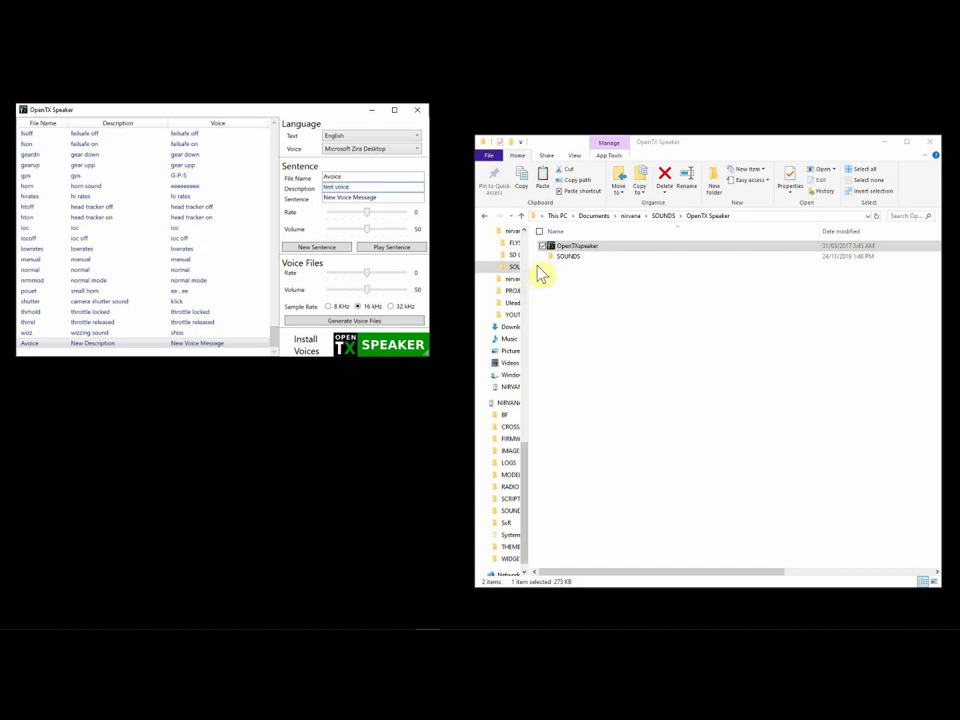
pyautogui.moveTo(388, 197); pyautogui.dragTo(306, 207)
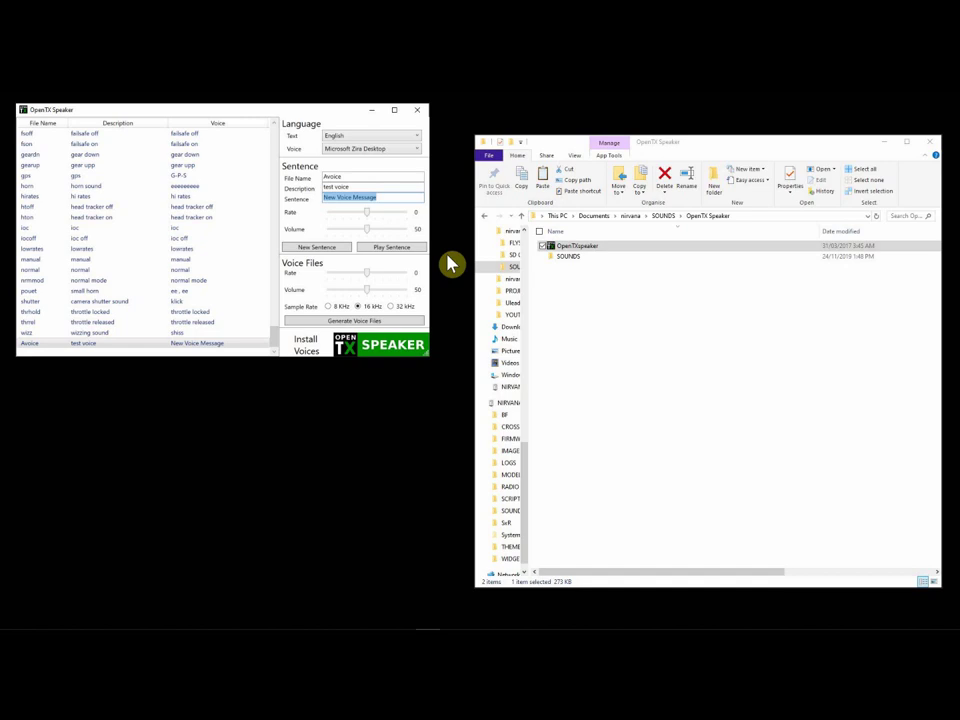
pyautogui.write('Welcome to Open TX Ni')
pyautogui.write('rvana')
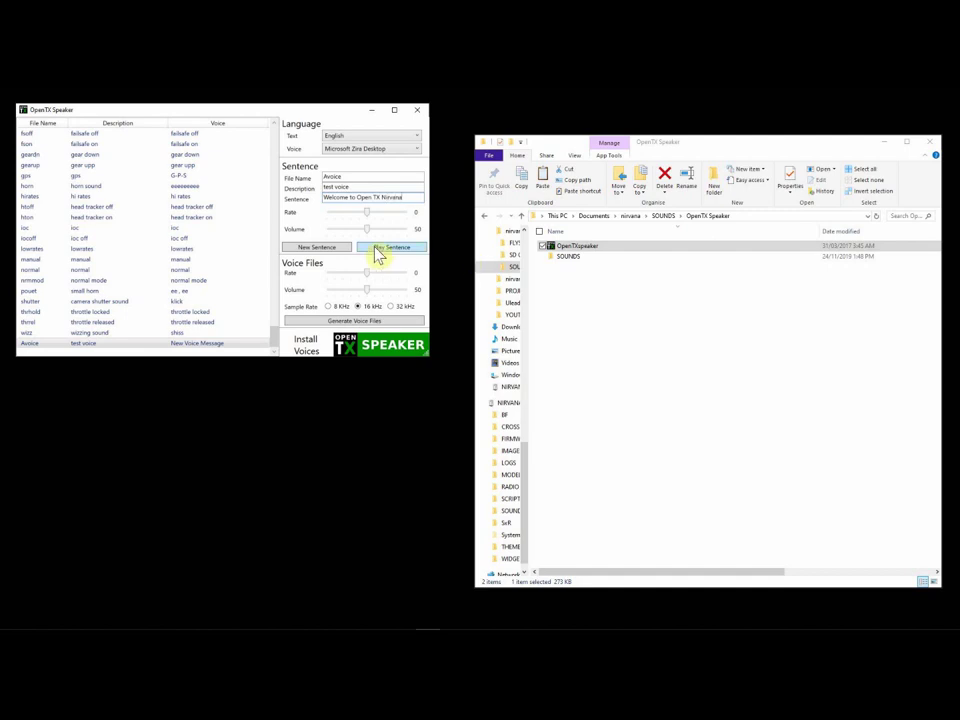
pyautogui.click(385, 250)
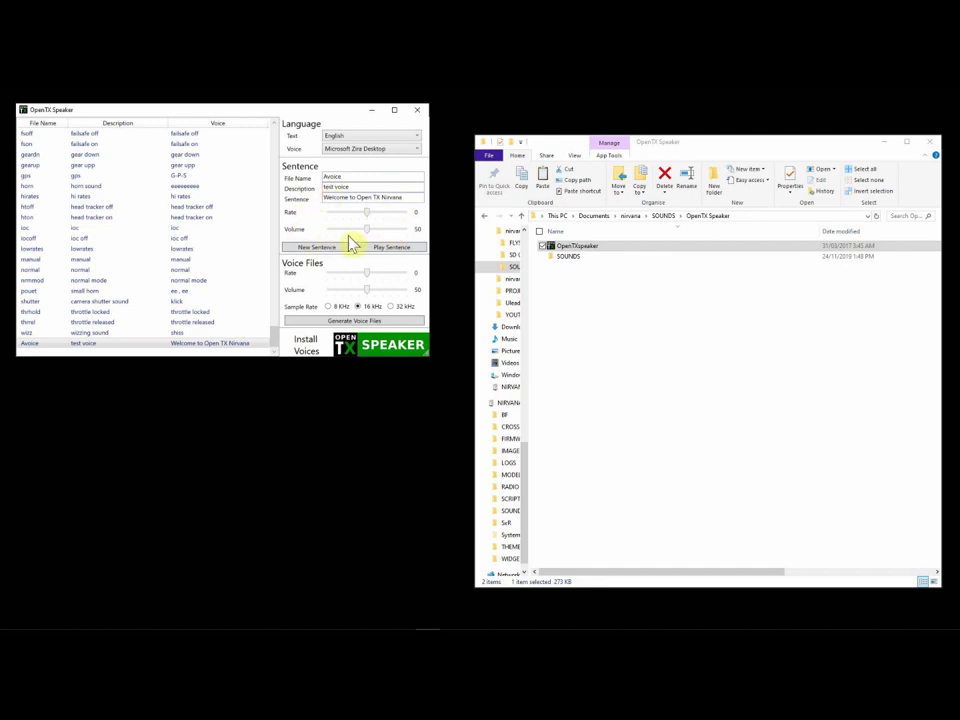
pyautogui.click(368, 245)
# - Set both the voice files volume and the sentence volume to 100 and play the sentence
pyautogui.moveTo(366, 289); pyautogui.dragTo(430, 300)
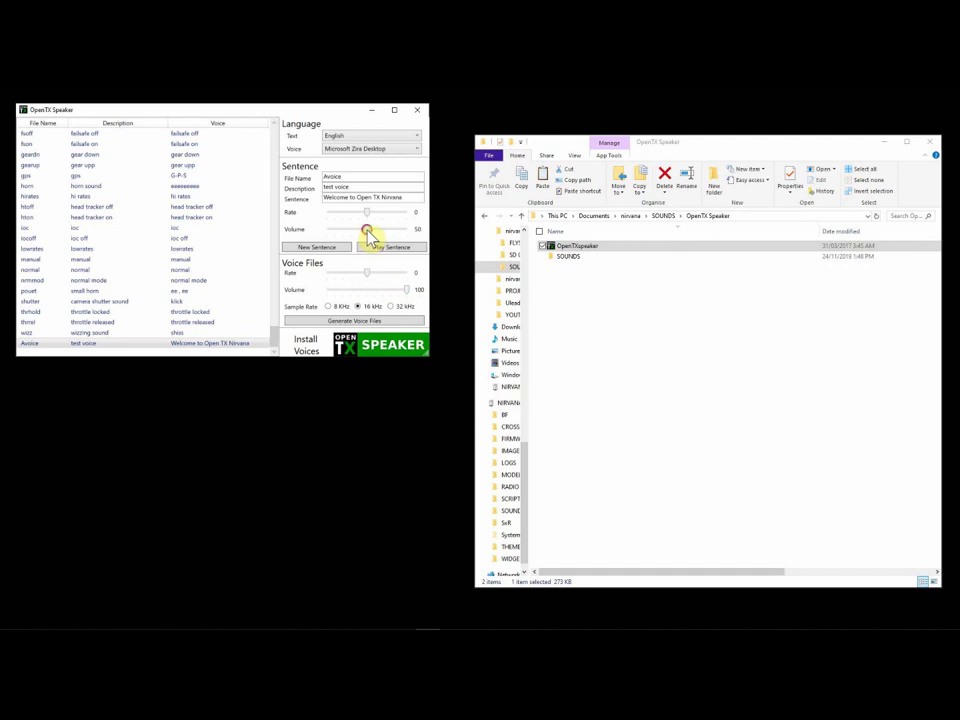
pyautogui.moveTo(367, 230); pyautogui.dragTo(407, 233)
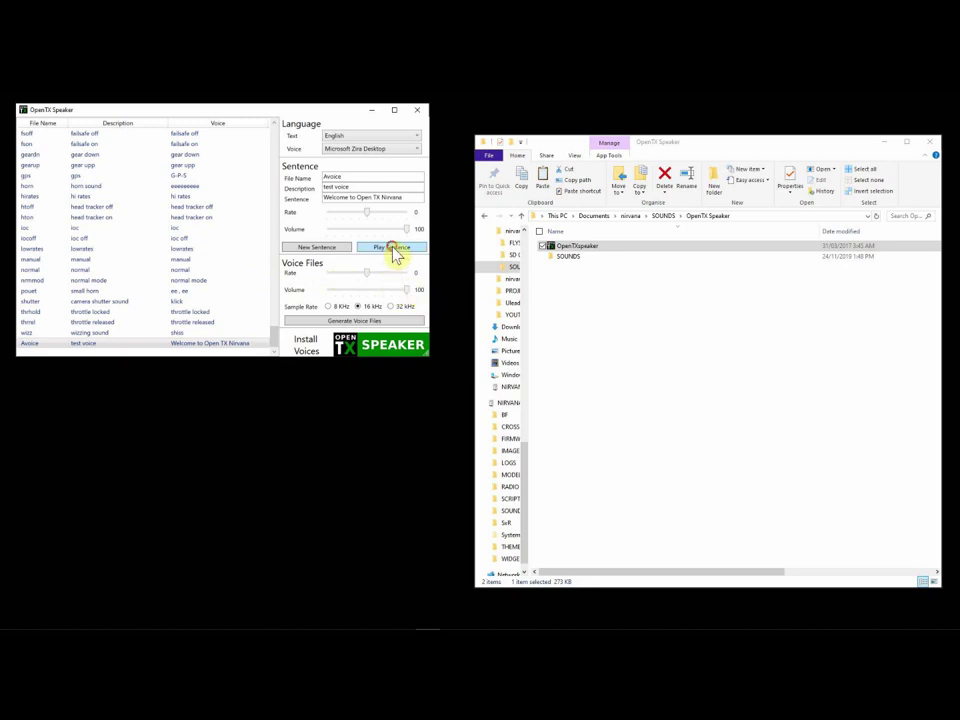
pyautogui.click(393, 249)
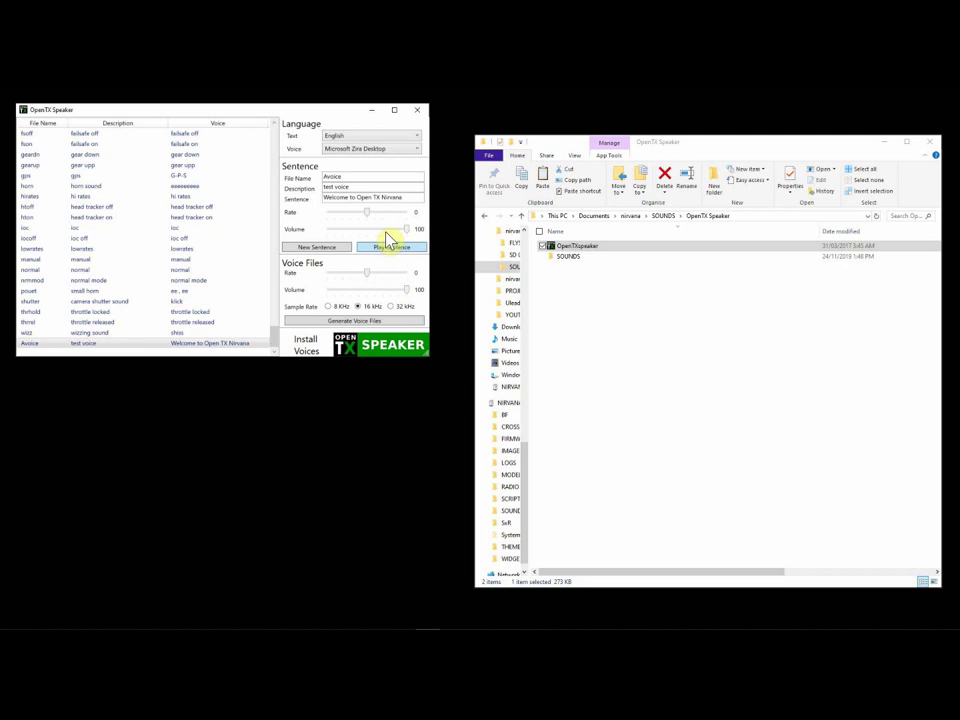
# - Preview the sentence at a rate of 2 and at a rate of -2
pyautogui.moveTo(370, 220); pyautogui.dragTo(389, 224)
pyautogui.click(394, 248)
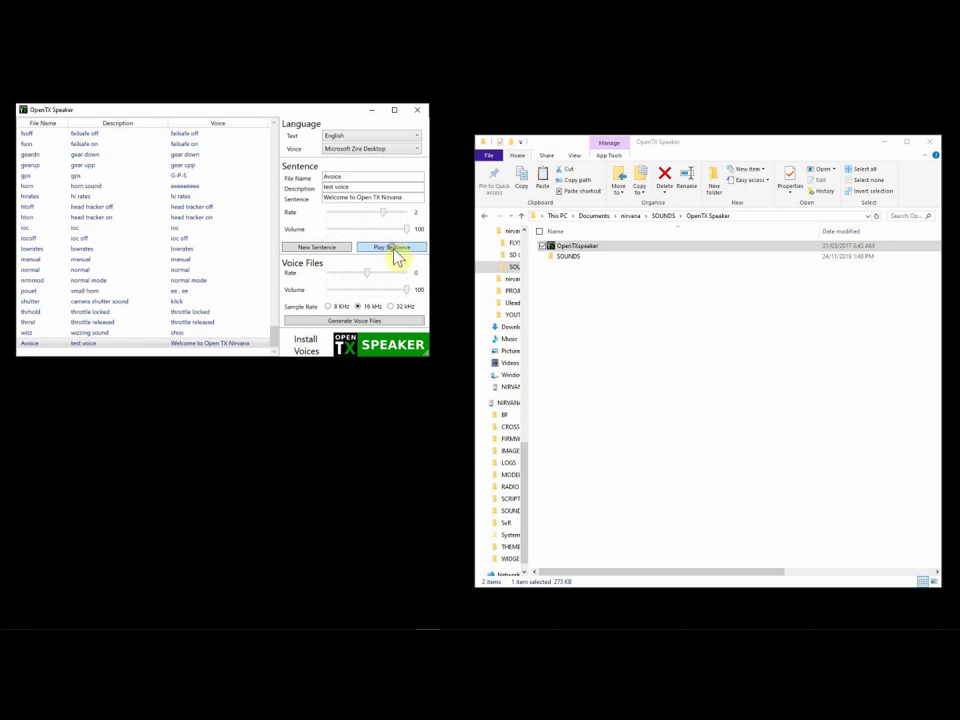
pyautogui.moveTo(385, 216); pyautogui.dragTo(353, 226)
pyautogui.click(393, 250)
# - Change the voice to Microsoft Hazel Desktop and play the sentence with it
pyautogui.click(364, 153)
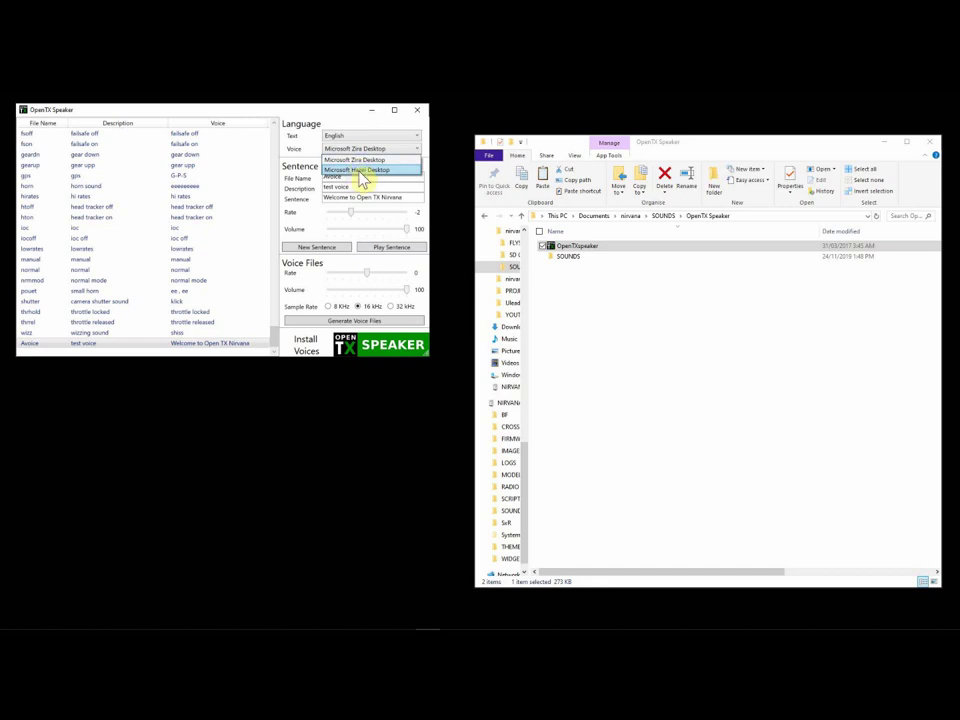
pyautogui.click(362, 171)
pyautogui.click(396, 248)
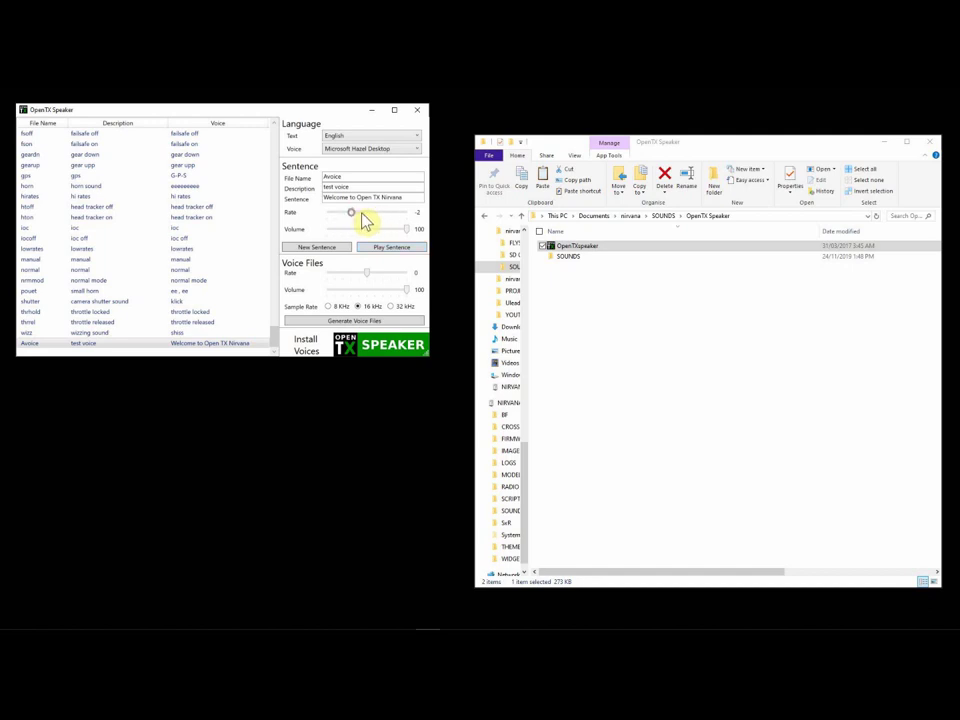
# - Set the sentence rate and the voice files rate to 2 and generate the voice files
pyautogui.moveTo(352, 214); pyautogui.dragTo(382, 214)
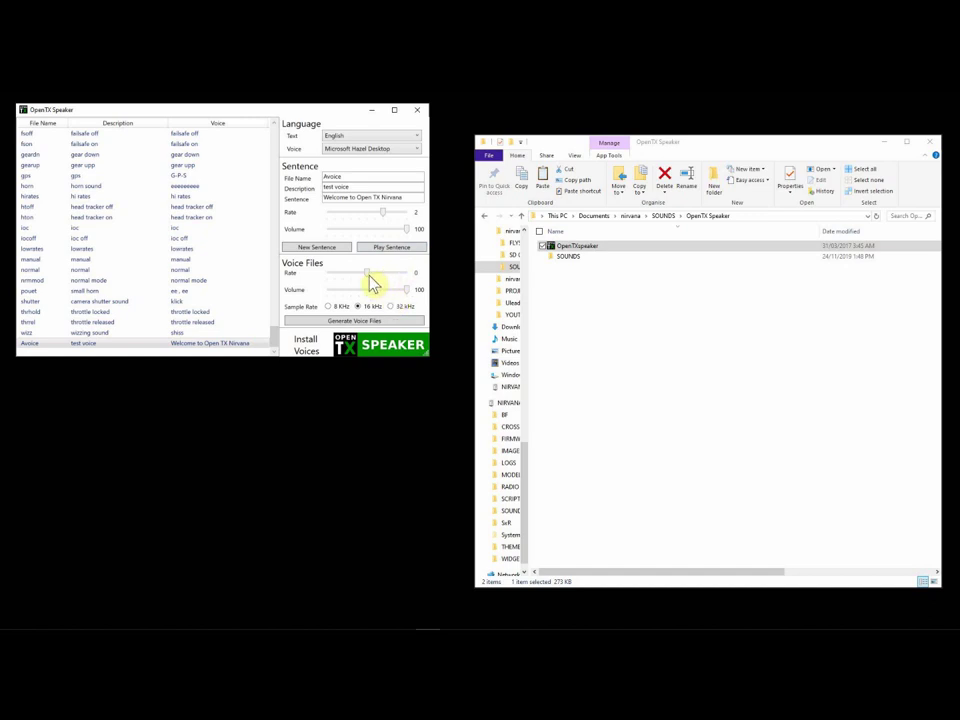
pyautogui.moveTo(368, 277); pyautogui.dragTo(385, 278)
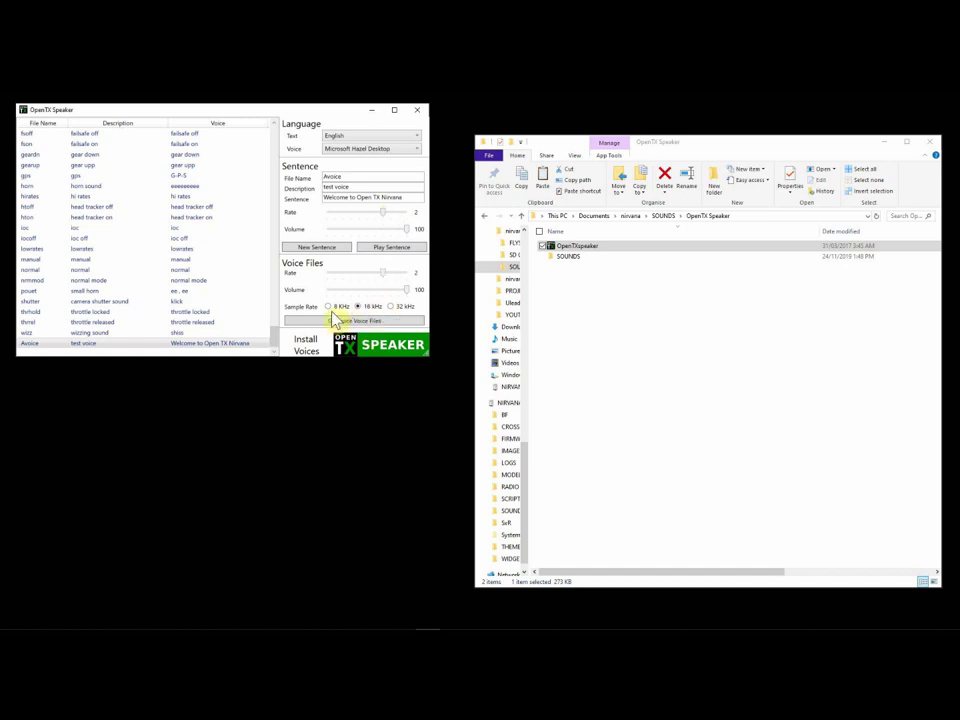
pyautogui.click(366, 321)
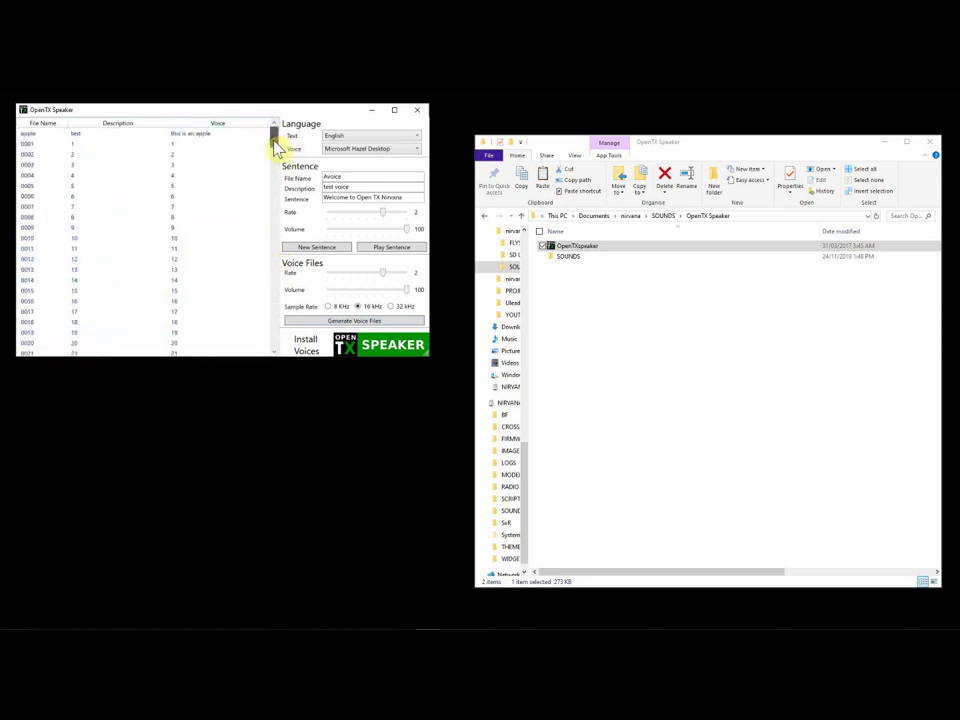
# - Review the sentence list down to its last entry, then select the generated Avoice file in the SOUNDS/en folder
pyautogui.moveTo(279, 150); pyautogui.dragTo(286, 360)
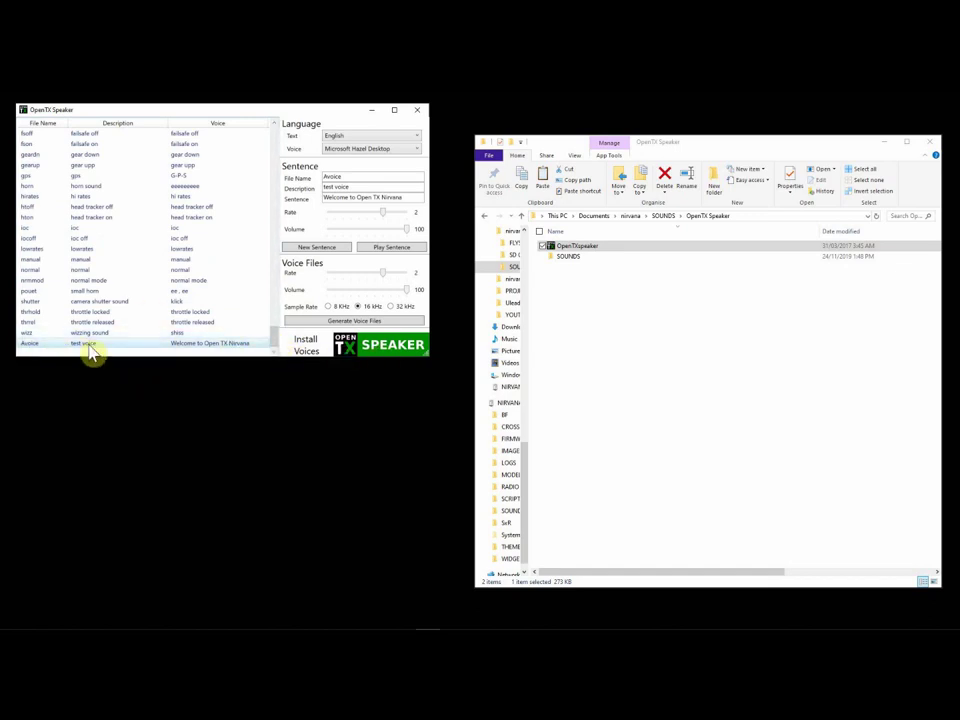
pyautogui.doubleClick(571, 259)
pyautogui.doubleClick(556, 250)
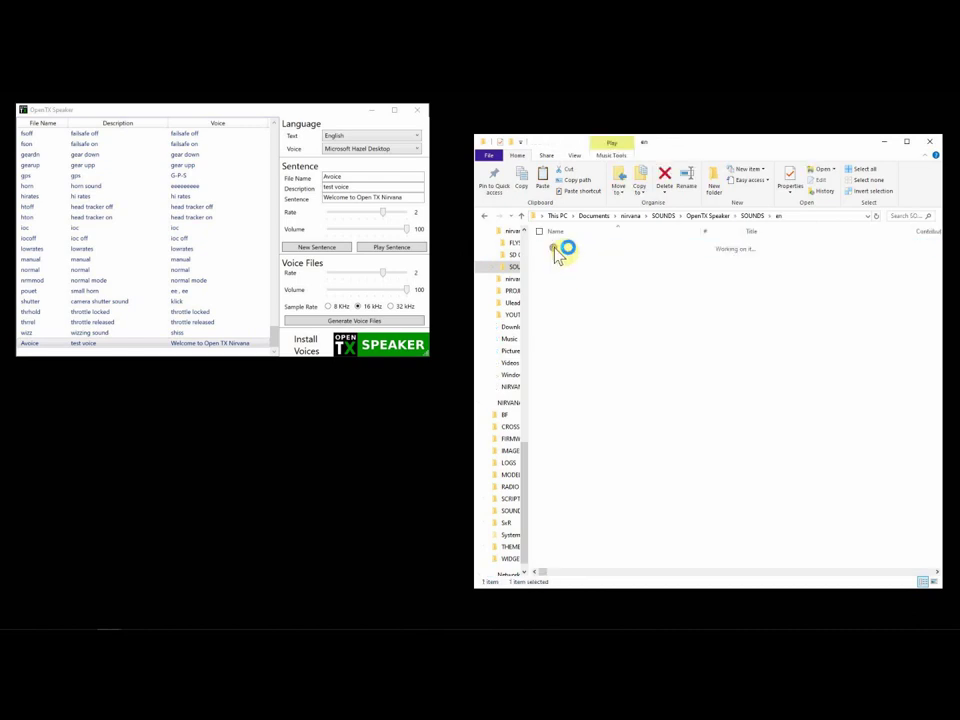
pyautogui.click(566, 317)
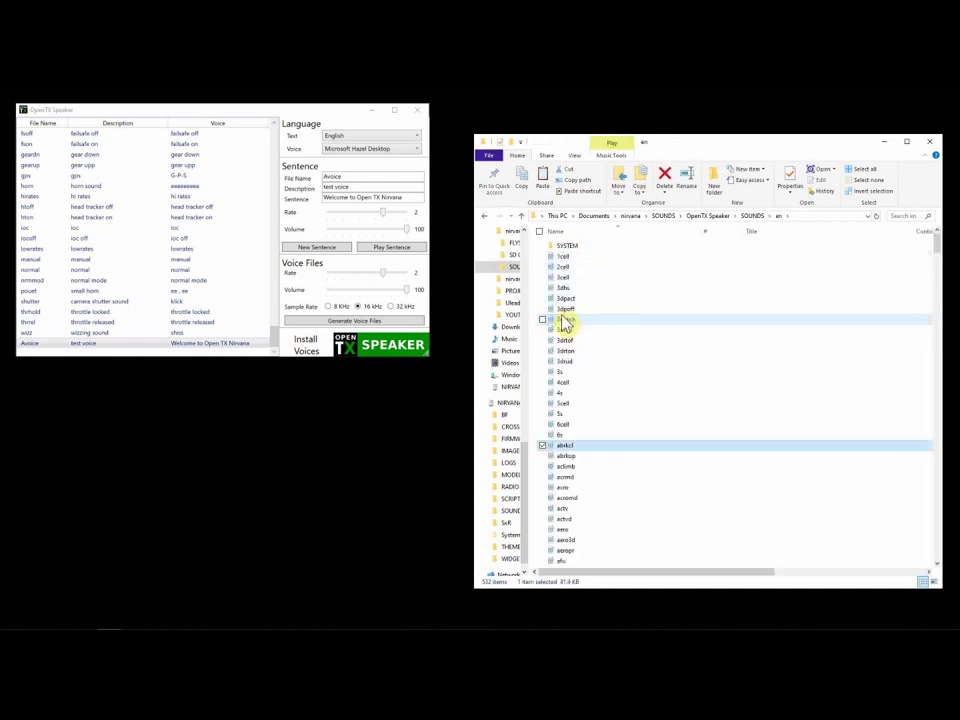
pyautogui.scroll(-6, 729, 374)
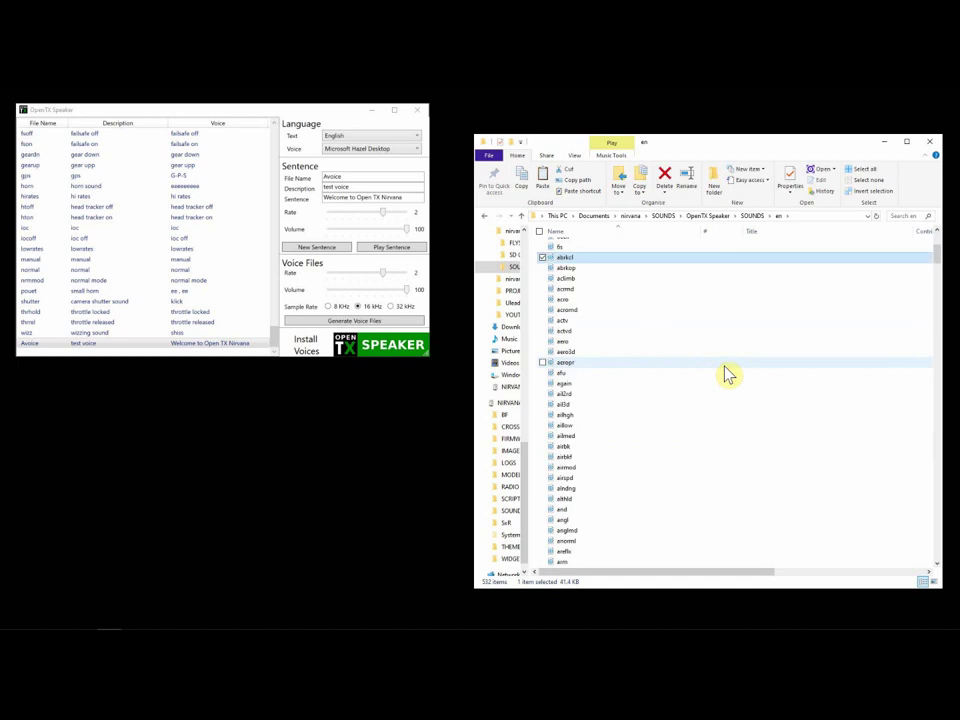
pyautogui.scroll(-9, 729, 374)
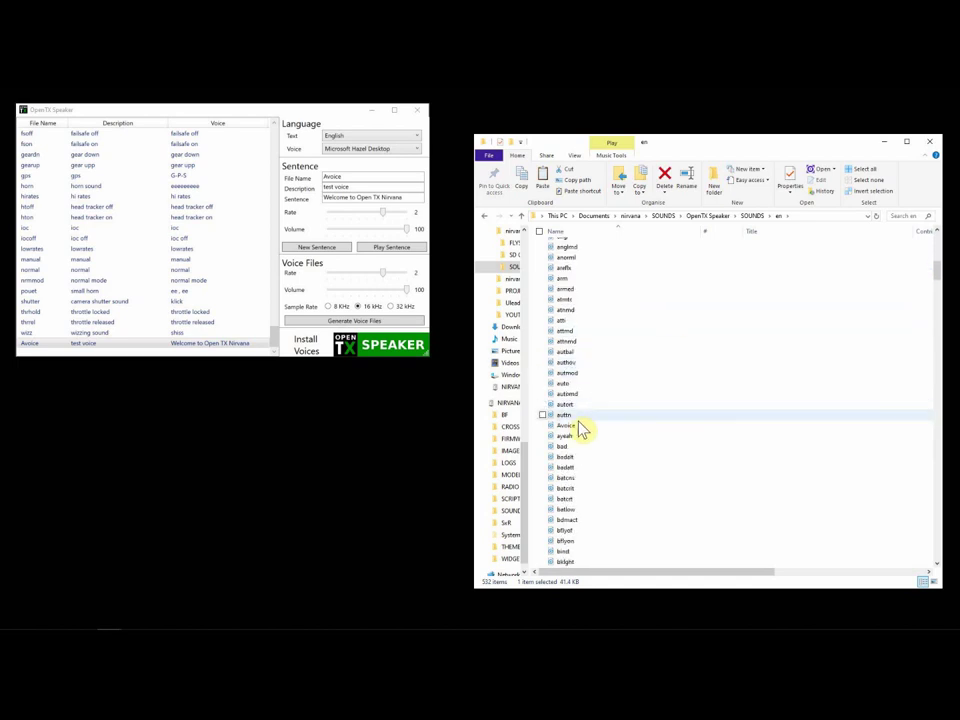
pyautogui.click(565, 429)
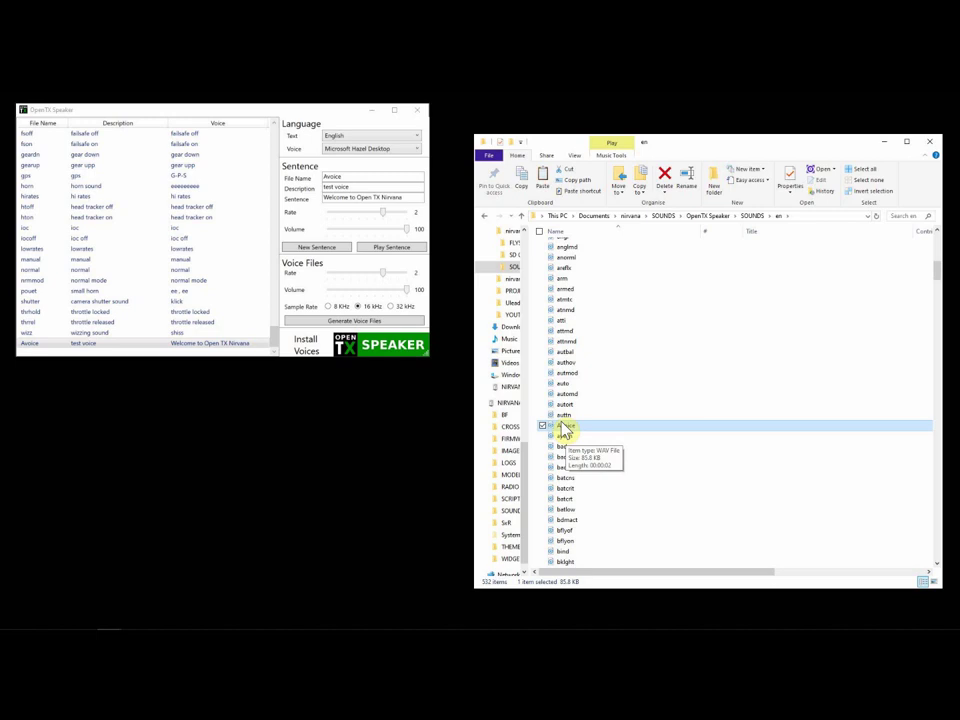
# - Switch to the NIRVANA (E:) drive window, open SOUNDS/en and copy the Avoice file into it
pyautogui.hotkey('alt', 'Tab')
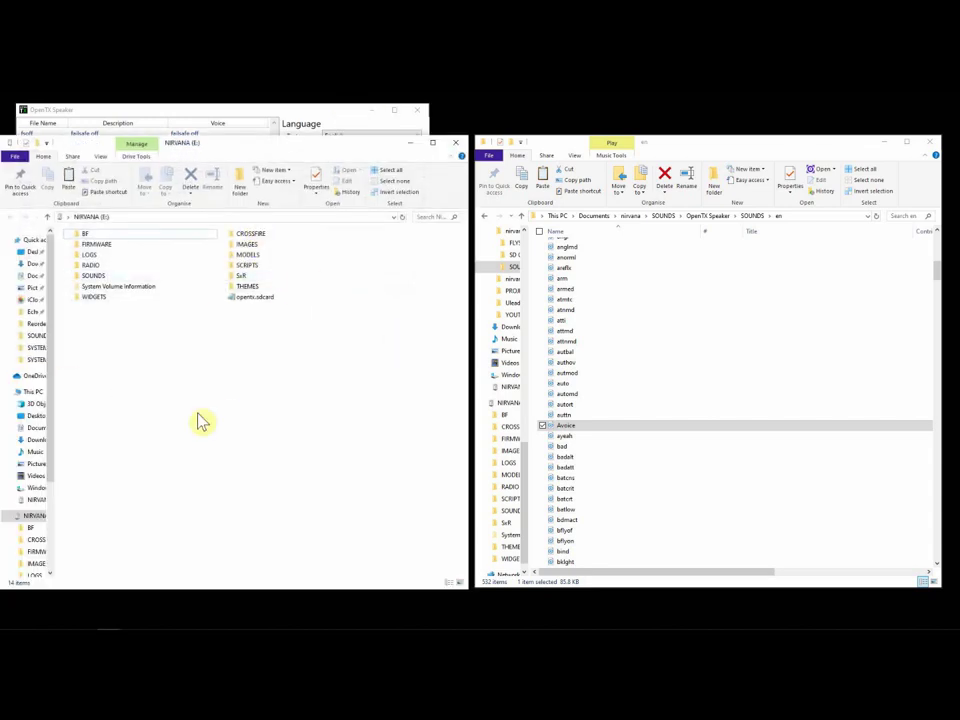
pyautogui.doubleClick(86, 275)
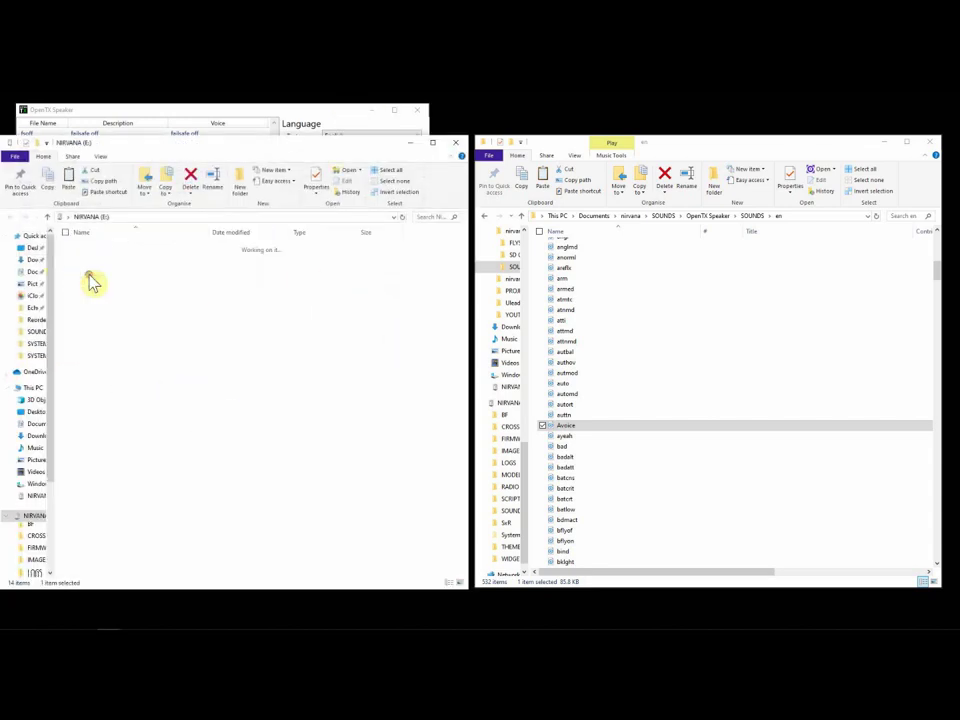
pyautogui.click(87, 249)
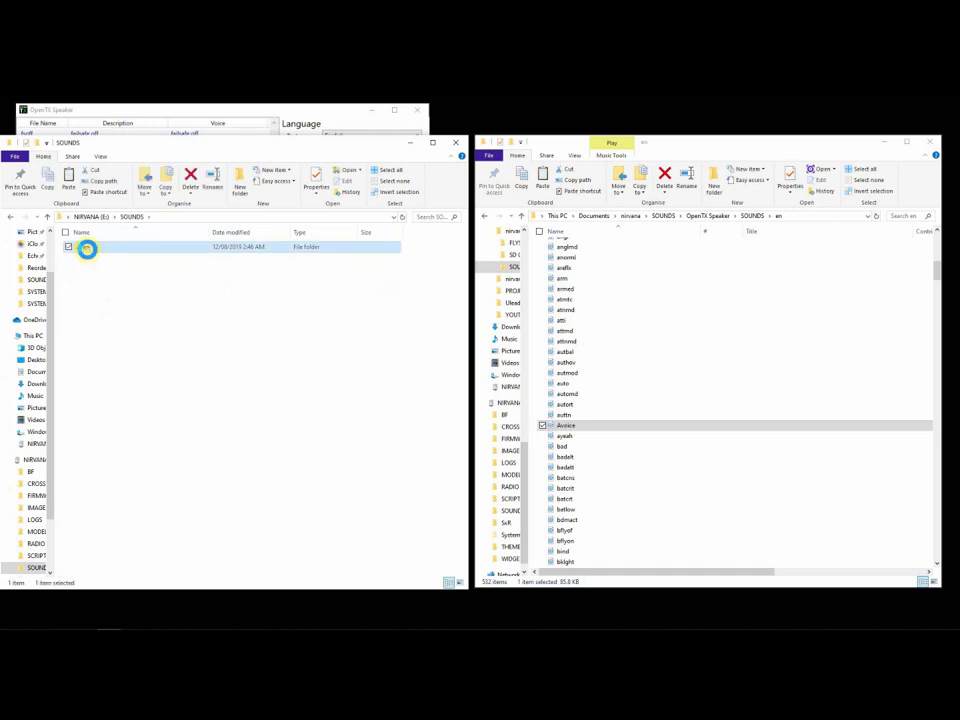
pyautogui.doubleClick(87, 249)
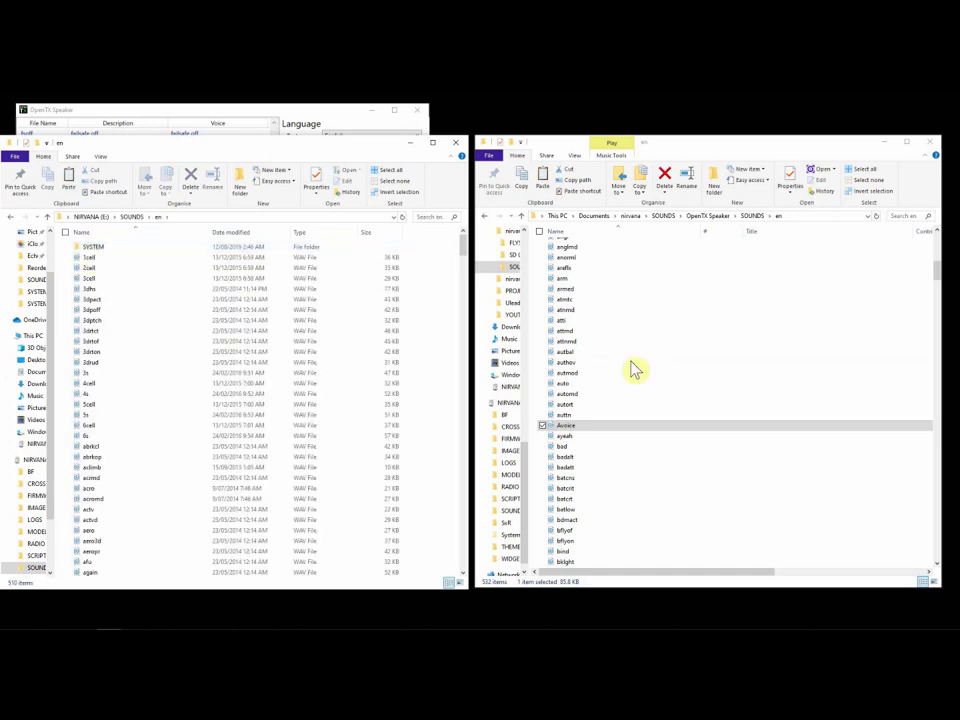
pyautogui.click(562, 428)
pyautogui.moveTo(566, 433); pyautogui.dragTo(167, 369)
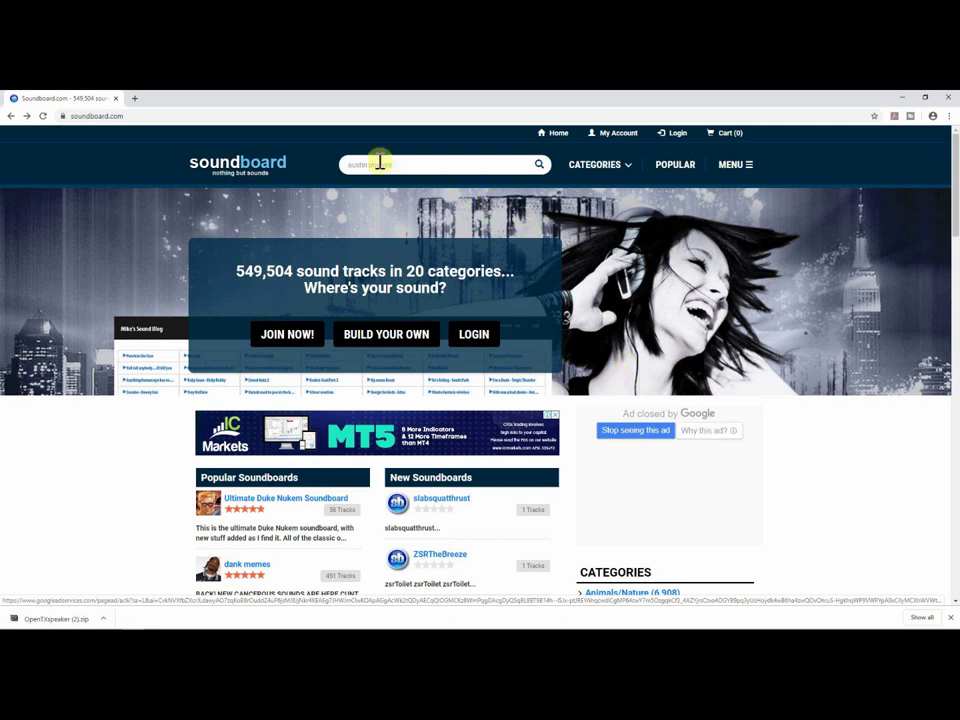
# - Search soundboard.com for "austin powers" and open the Austin Powers Sounds soundboard
pyautogui.click(537, 165)
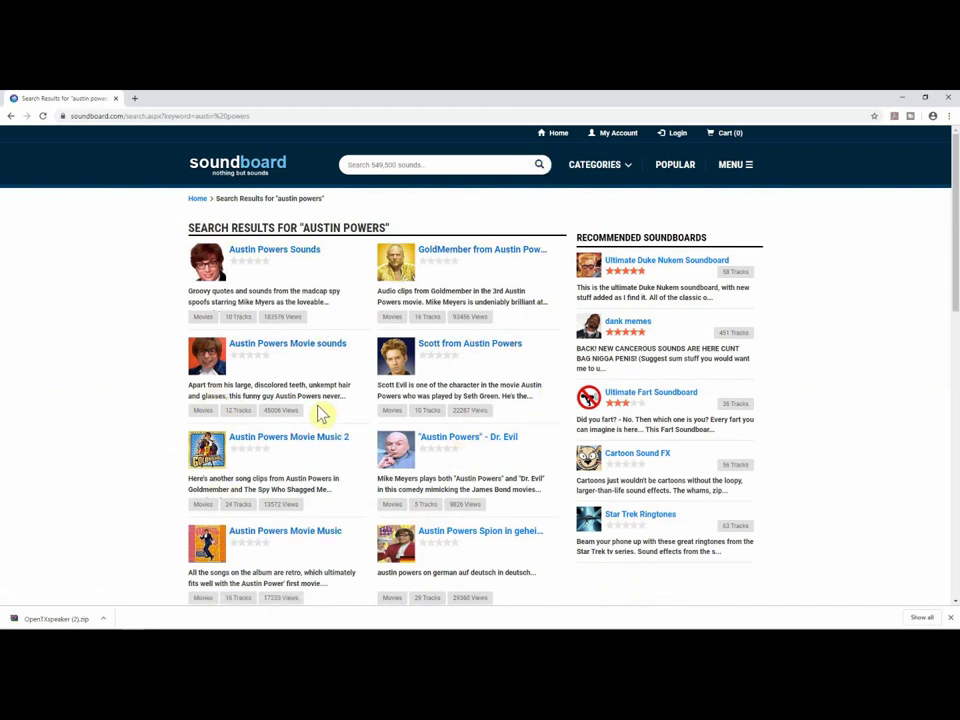
pyautogui.click(261, 254)
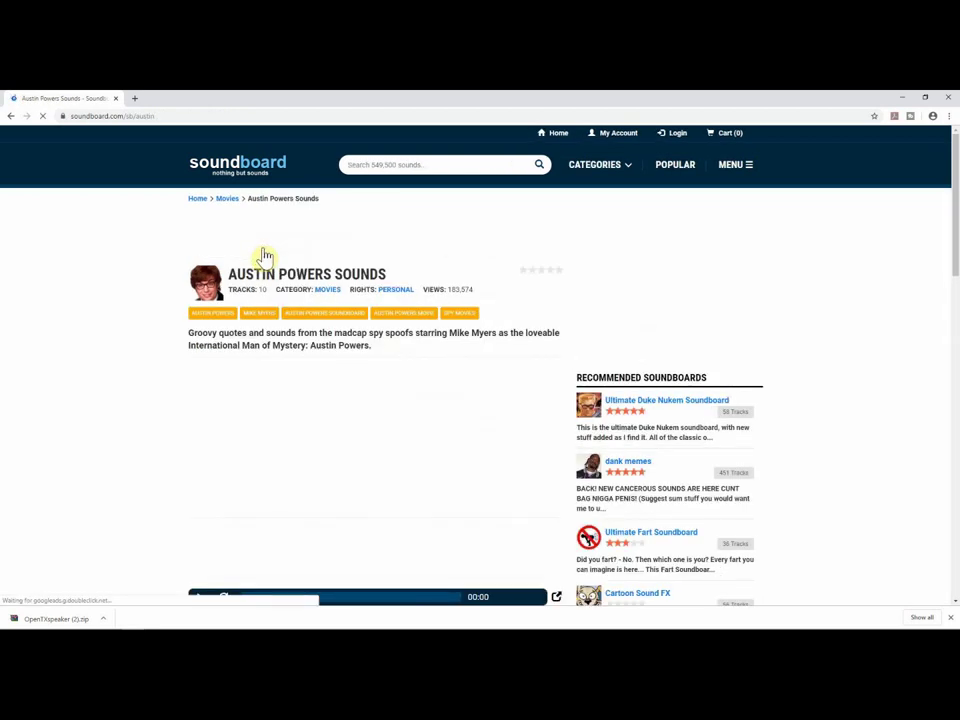
# - Play the "Yeah Baby !" track from the Austin Powers soundboard, open its download page and download the sound
pyautogui.scroll(-3, 397, 260)
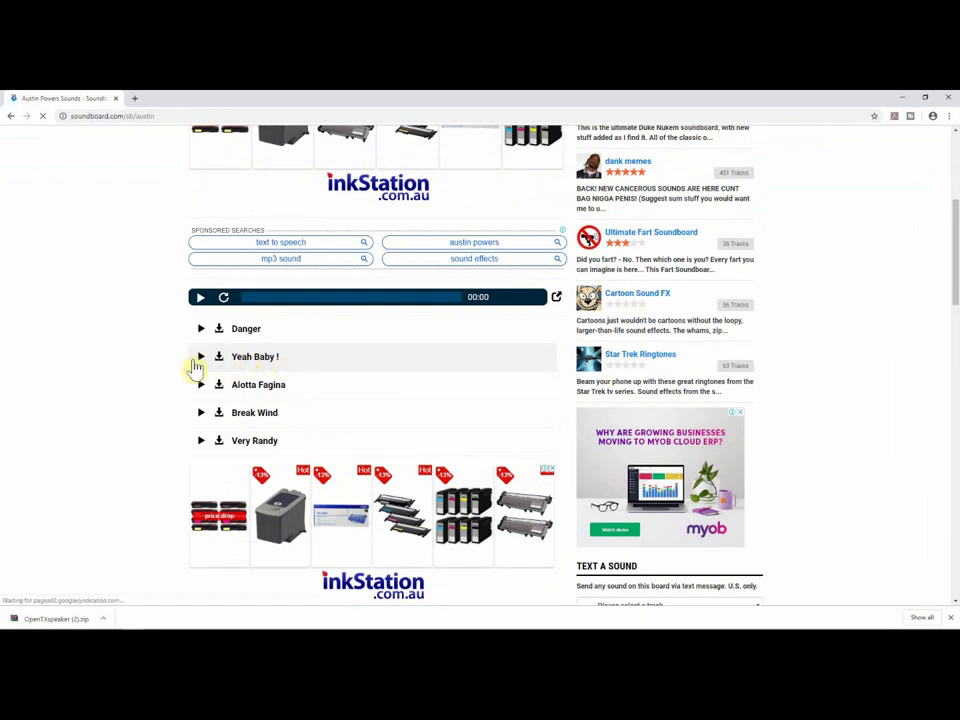
pyautogui.click(203, 362)
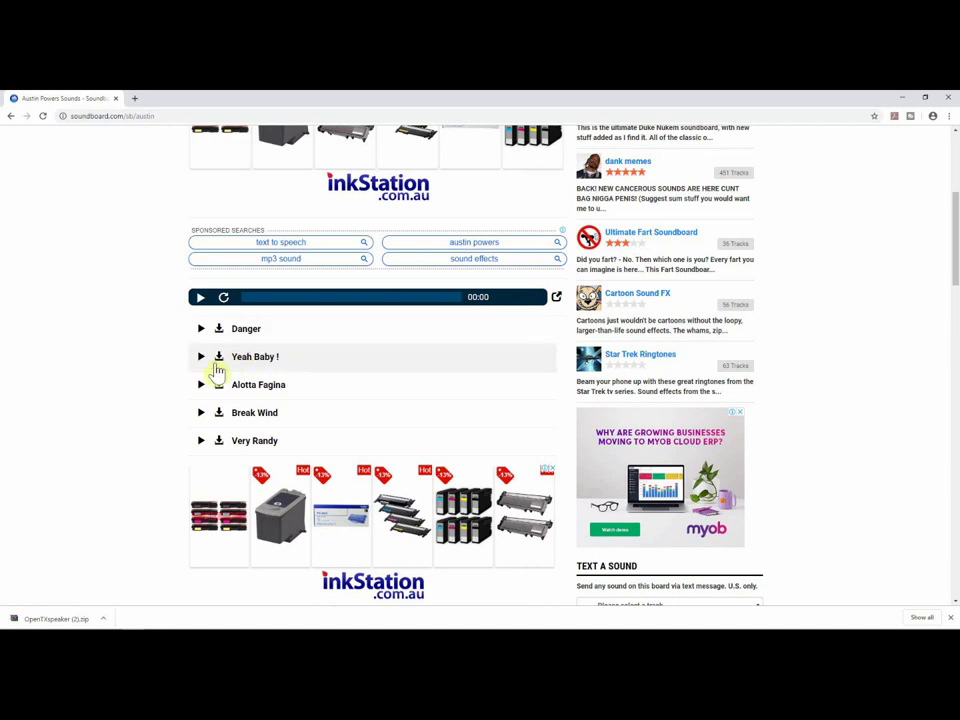
pyautogui.click(220, 360)
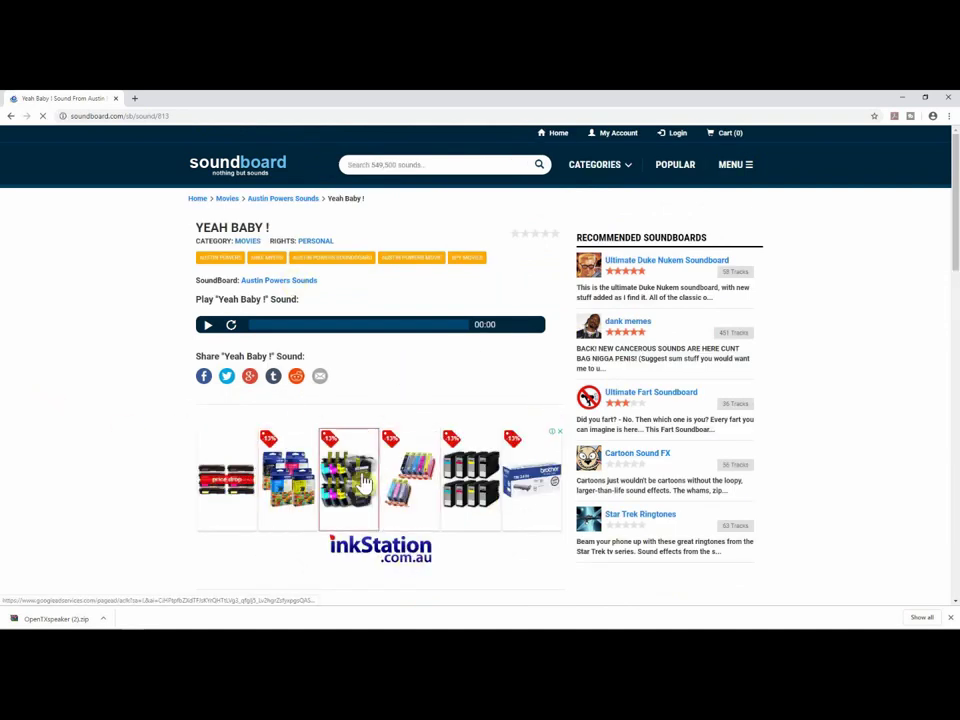
pyautogui.click(560, 432)
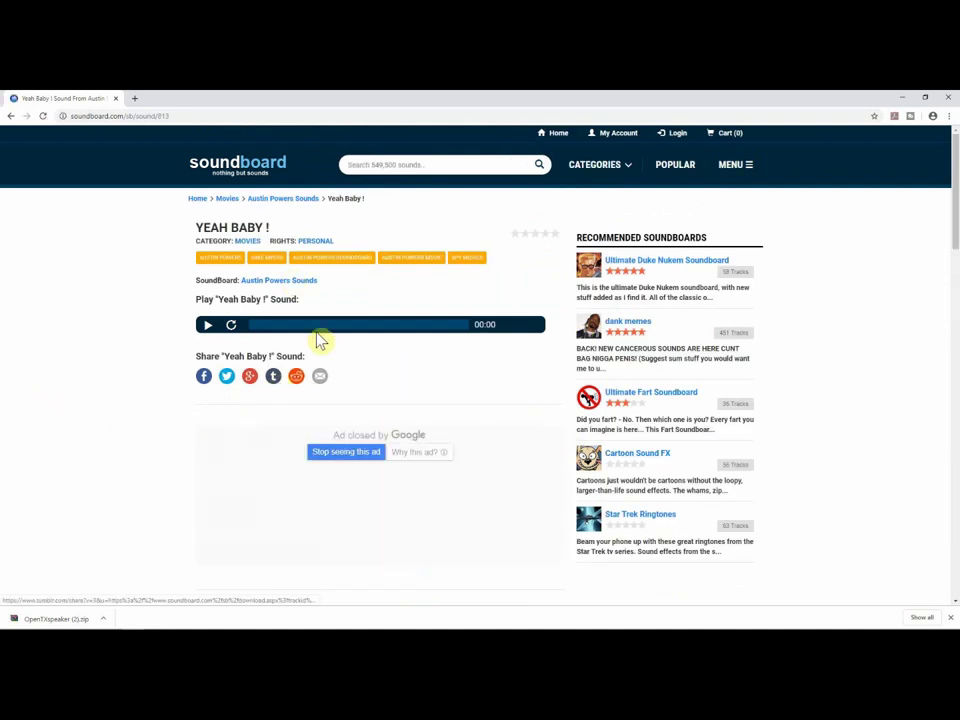
pyautogui.scroll(-3, 366, 374)
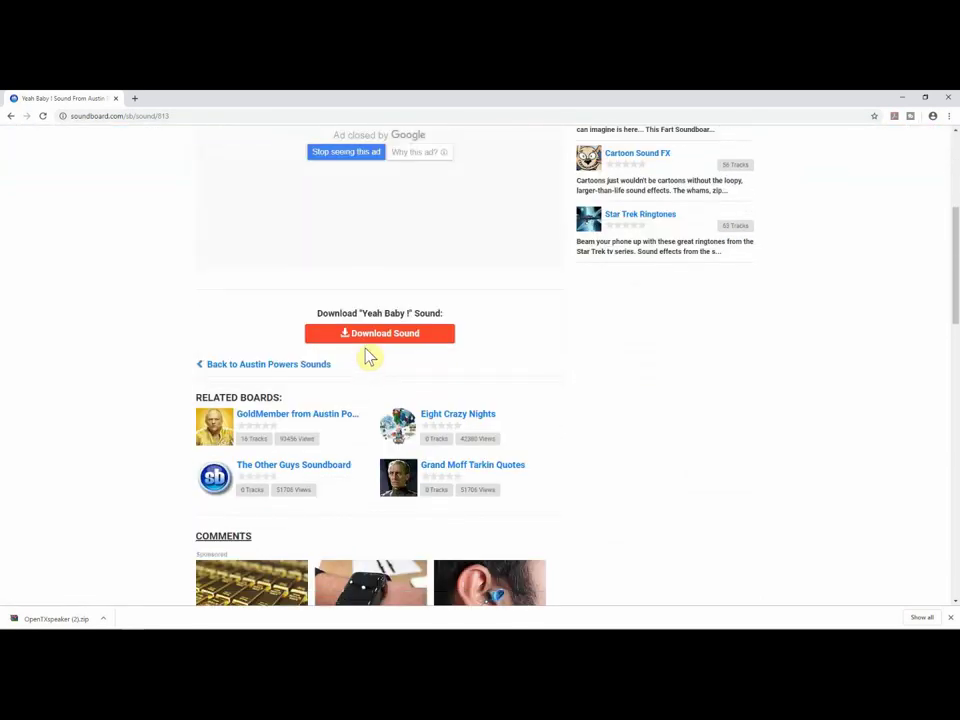
pyautogui.click(367, 341)
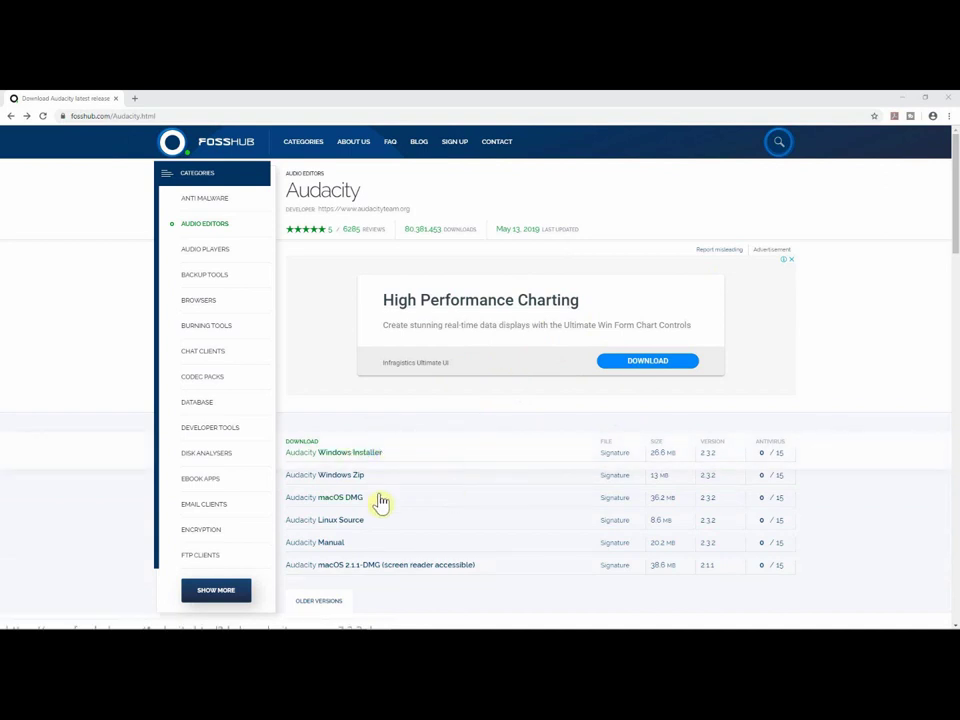
# - Download the Audacity Windows Installer from FossHub, then switch to Audacity and open the downloaded Yeah Baby sound
pyautogui.click(342, 456)
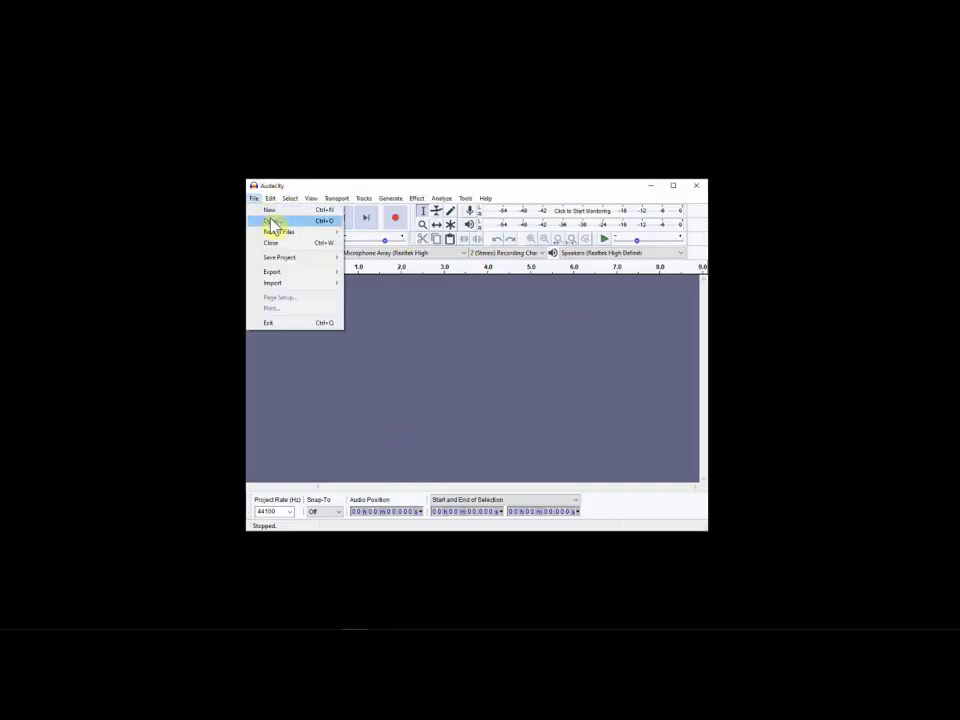
pyautogui.click(271, 221)
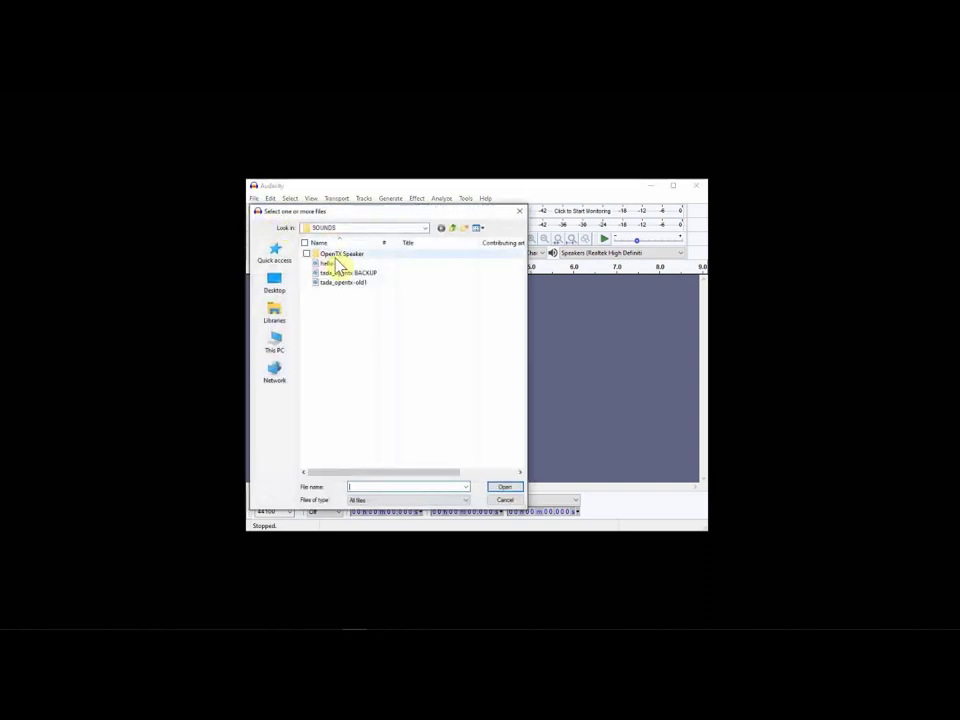
pyautogui.doubleClick(340, 253)
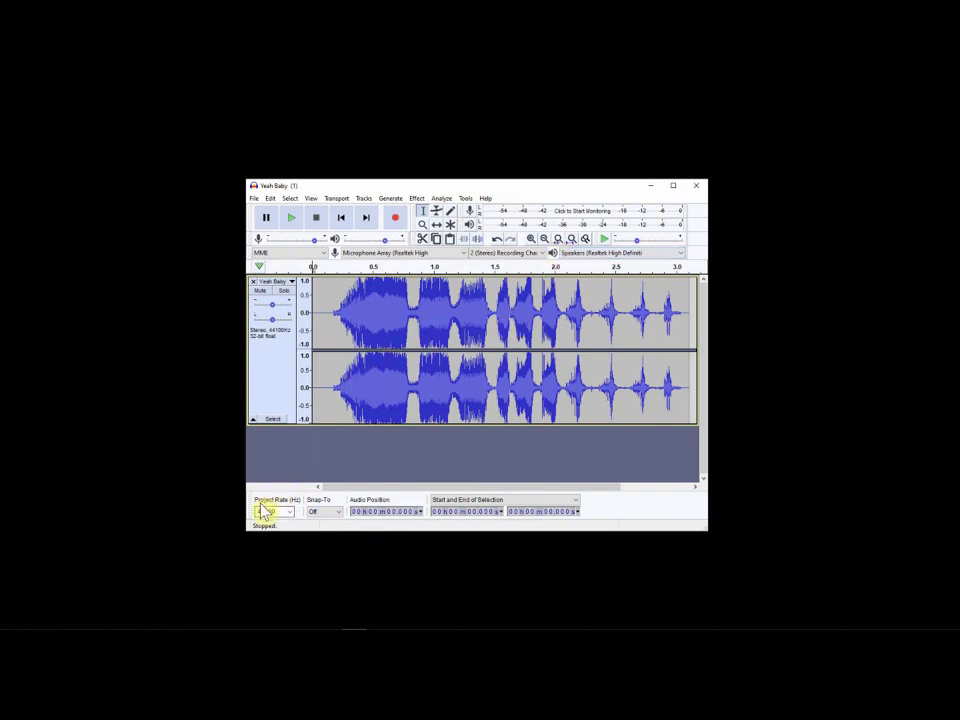
# - Set the Audacity project rate to 16000 Hz
pyautogui.click(290, 514)
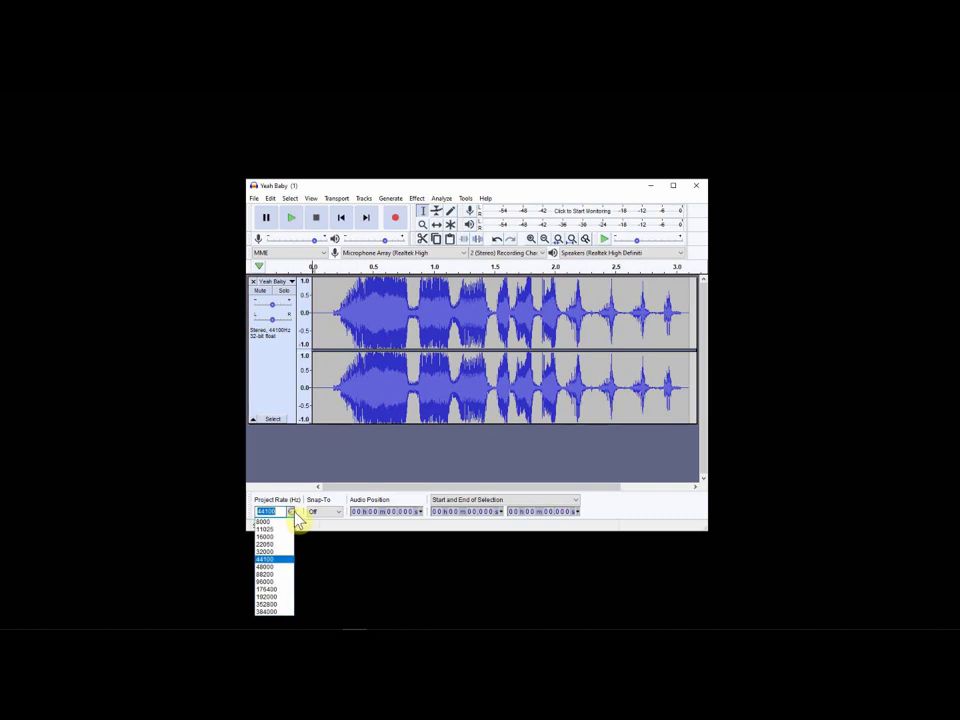
pyautogui.click(286, 545)
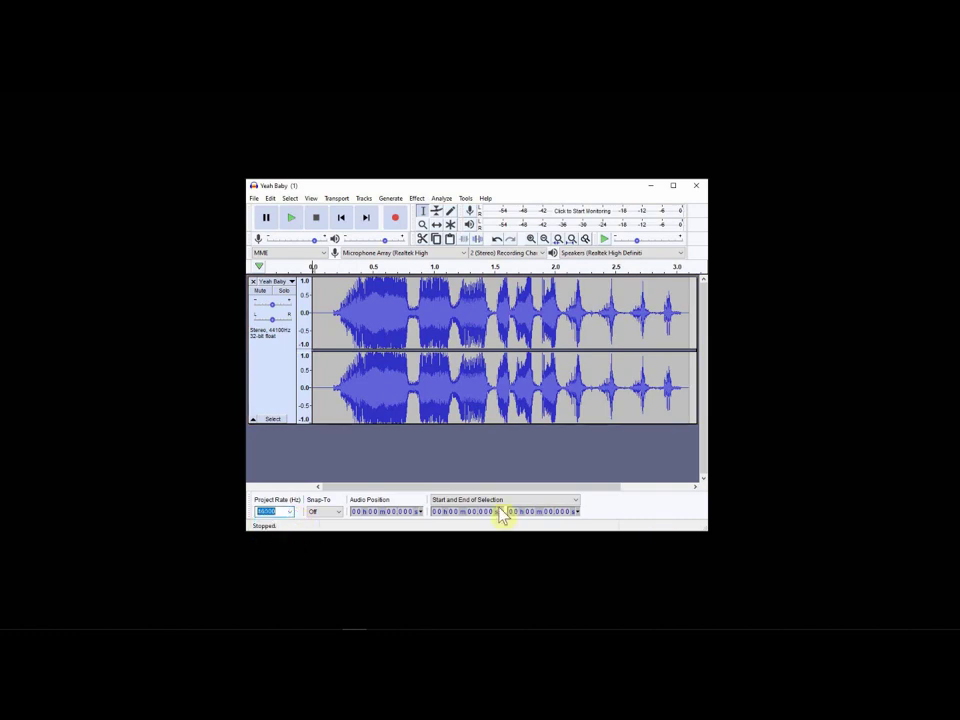
pyautogui.click(291, 514)
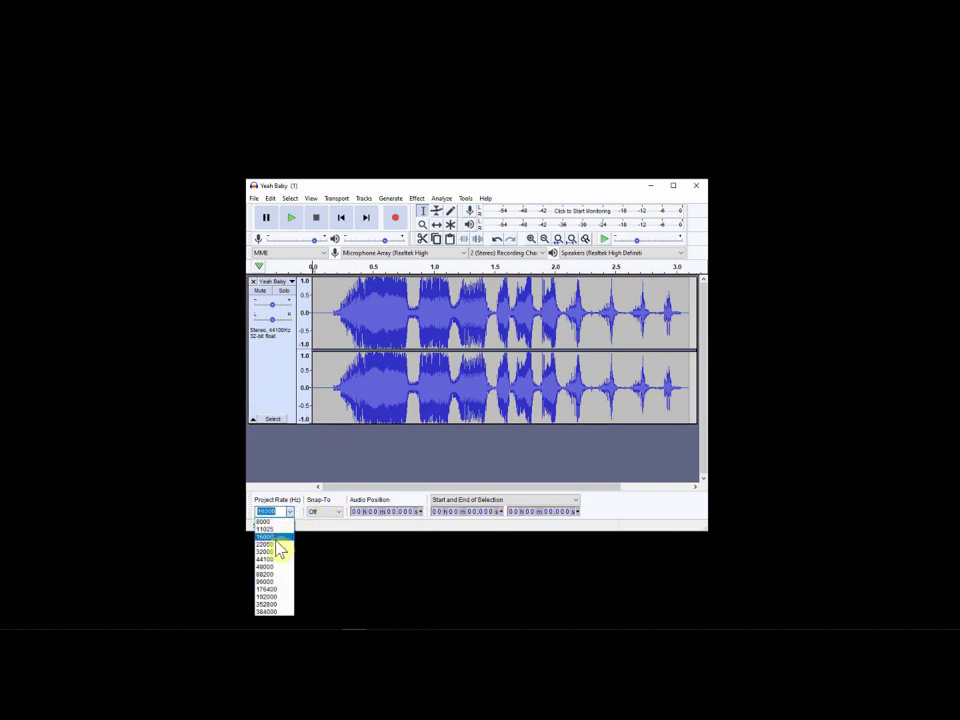
pyautogui.click(282, 543)
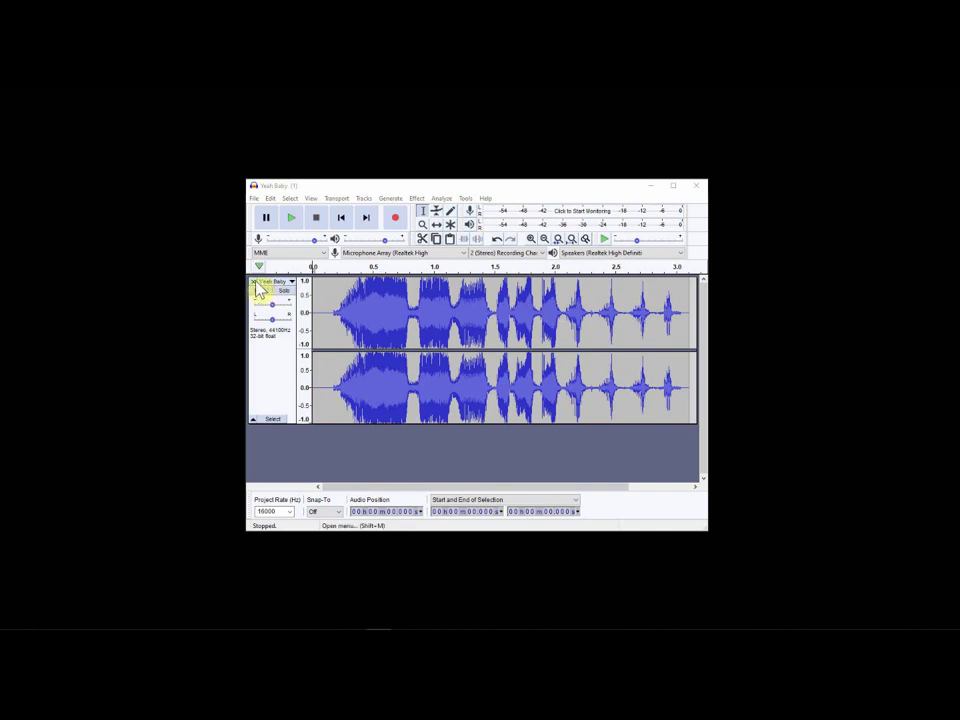
# - Split the Yeah Baby stereo track to mono and remove the lower of the two resulting tracks
pyautogui.click(297, 288)
pyautogui.click(296, 286)
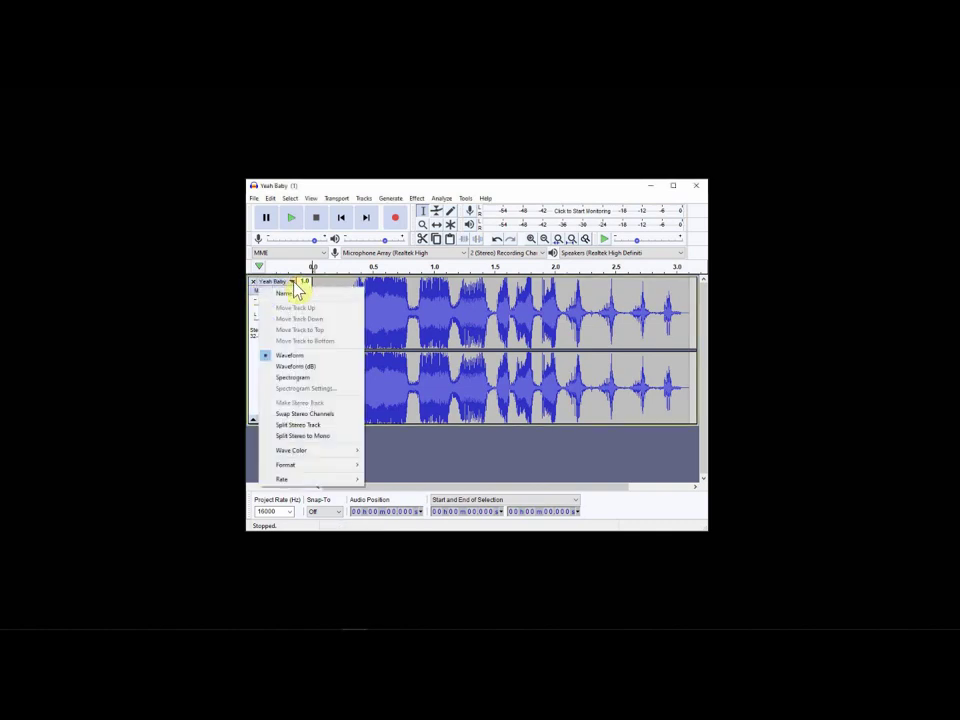
pyautogui.click(300, 440)
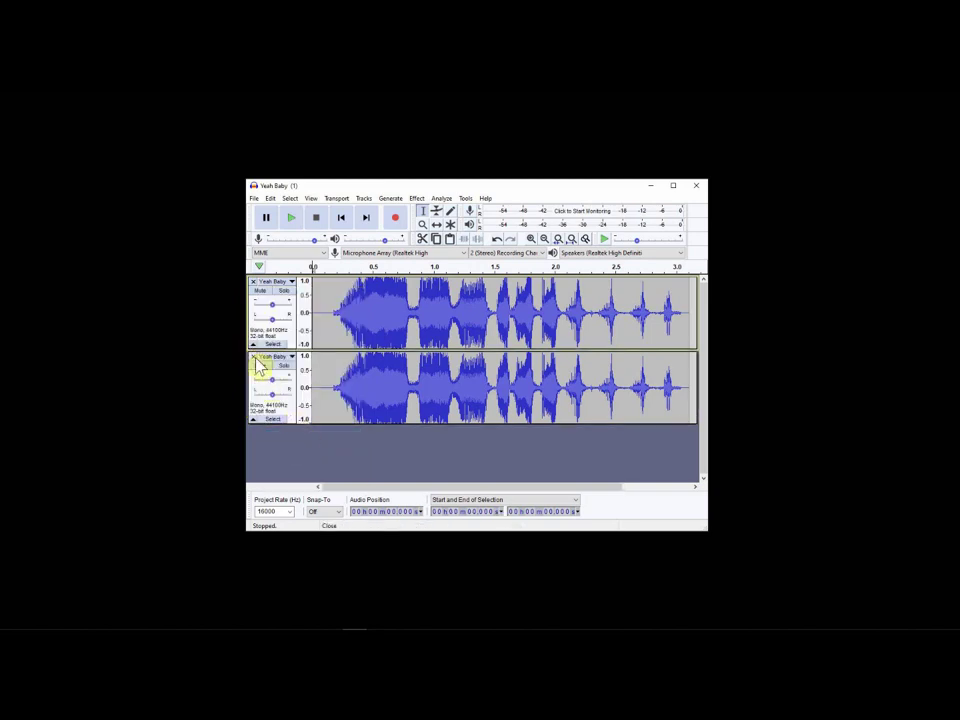
pyautogui.click(254, 357)
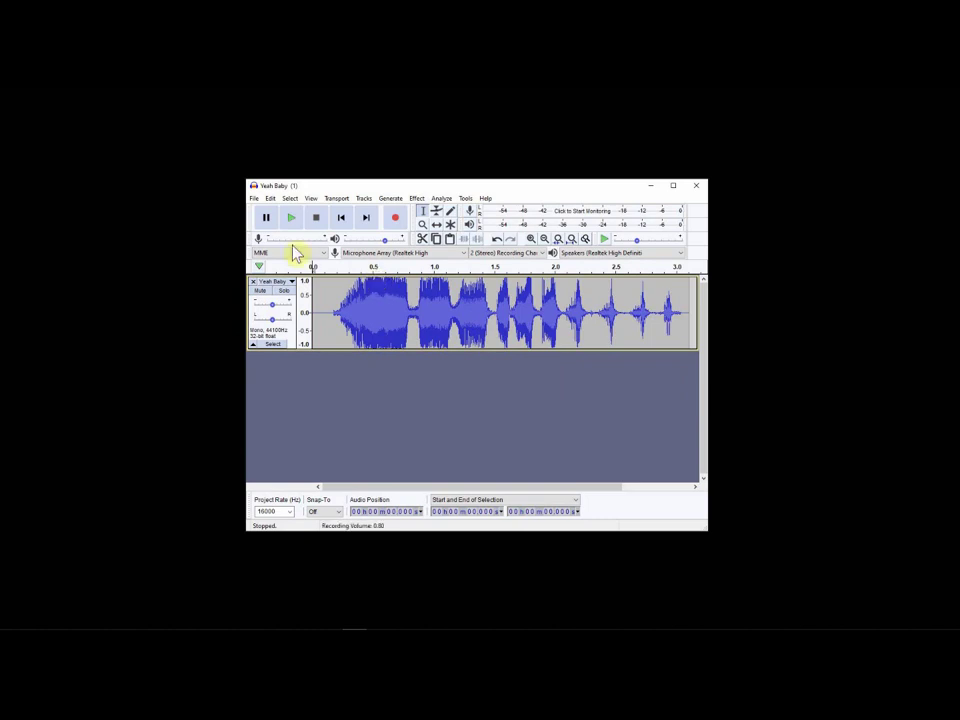
# - Export the mono track as a signed 16-bit PCM WAV named "Yeah Baby test" in the SOUNDS folder, leaving the metadata tags empty
pyautogui.click(256, 199)
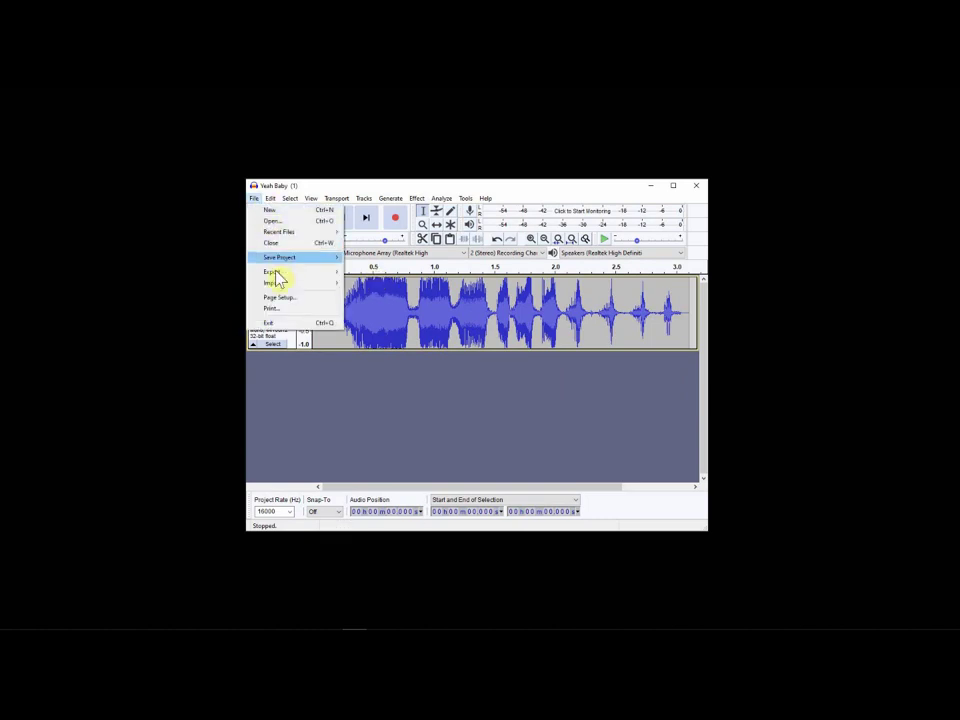
pyautogui.moveTo(276, 274)
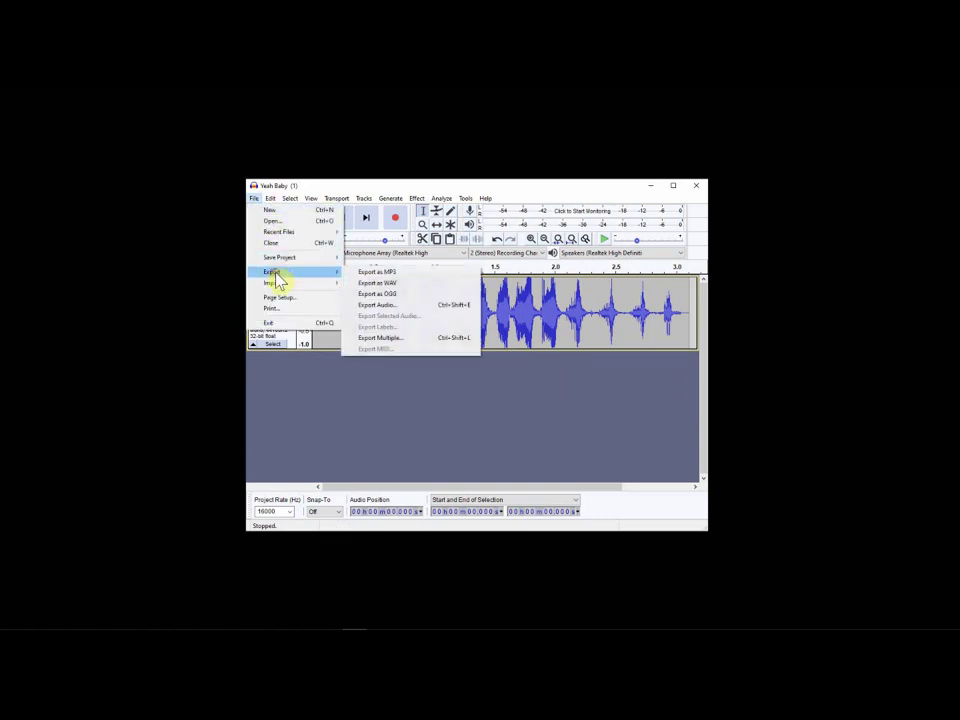
pyautogui.click(376, 283)
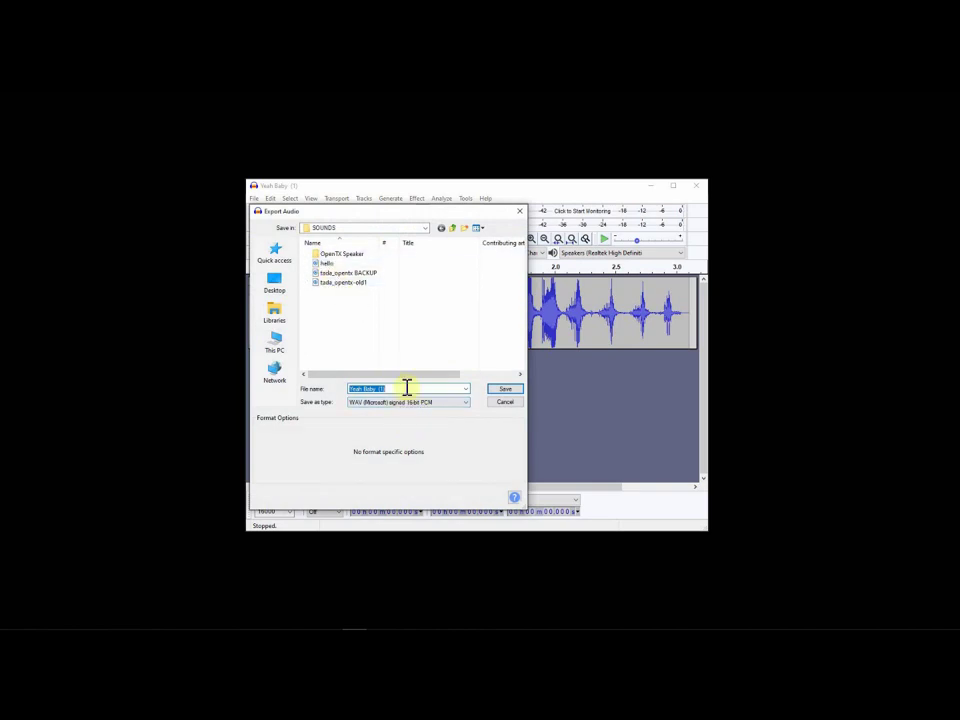
pyautogui.moveTo(371, 386)
pyautogui.mouseDown()
pyautogui.moveTo(321, 386)
pyautogui.moveTo(390, 389)
pyautogui.mouseUp()
pyautogui.write('test')
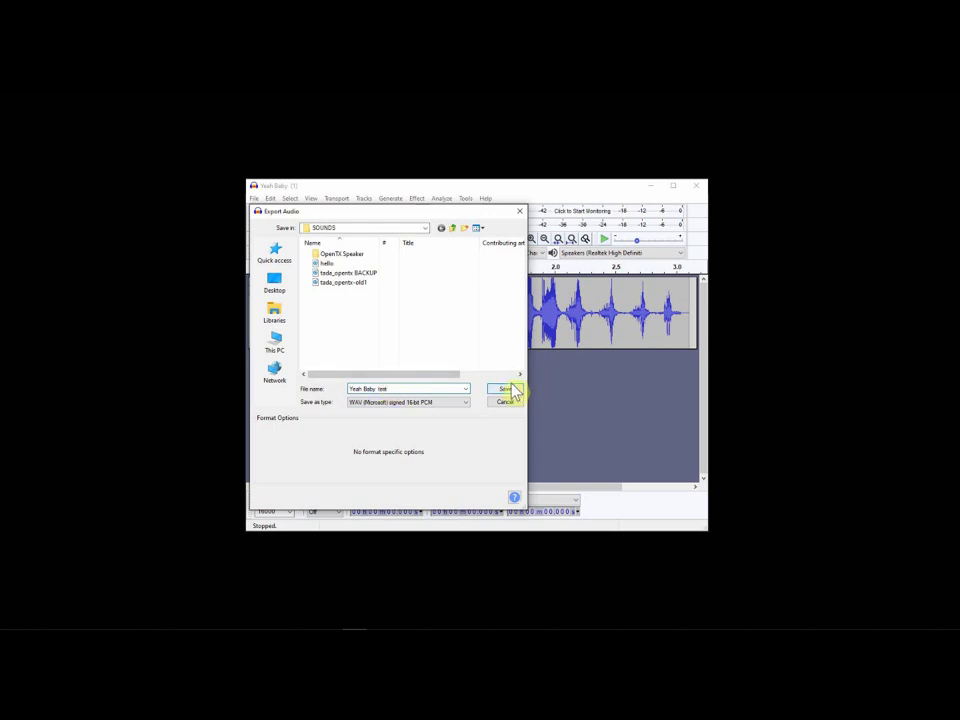
pyautogui.click(505, 390)
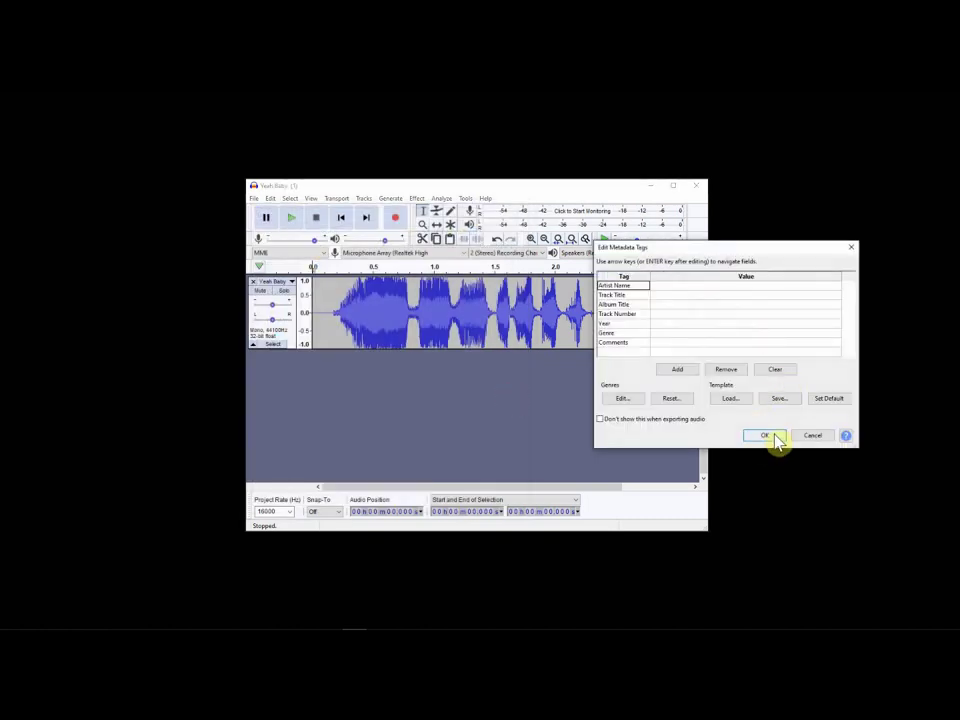
pyautogui.click(765, 436)
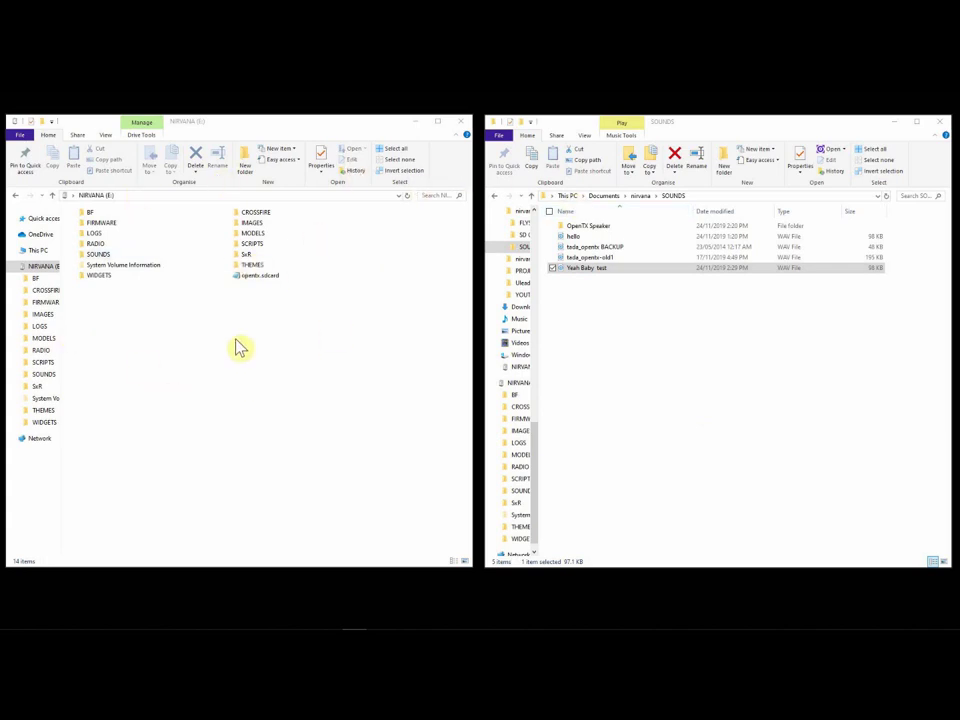
# - Switch to the NIRVANA (E:) drive window and open the SOUNDS/en/SYSTEM folder
pyautogui.doubleClick(112, 256)
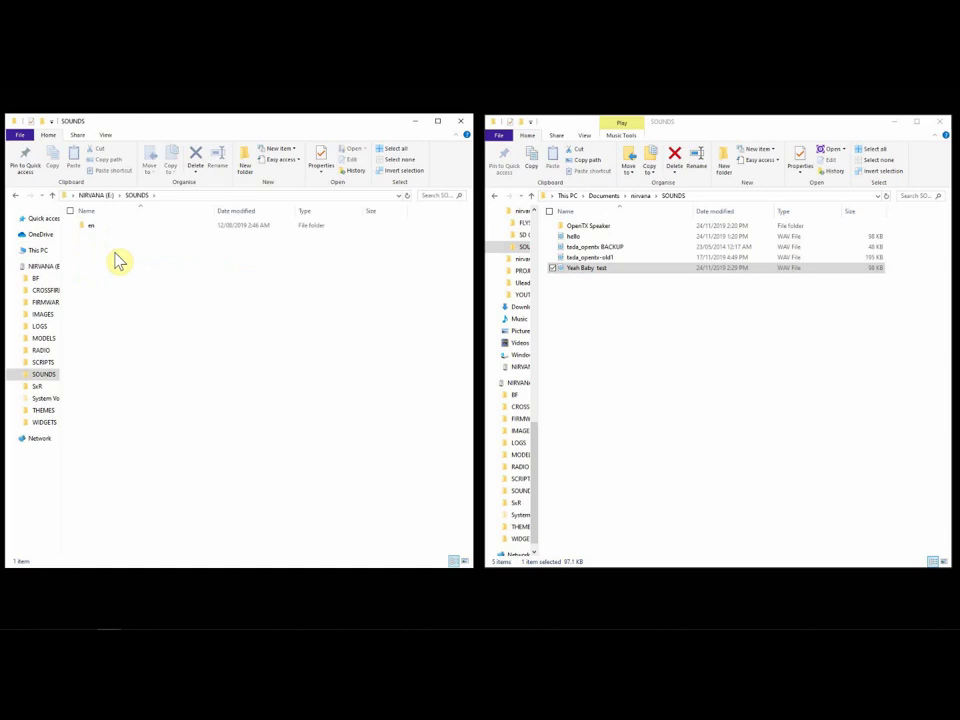
pyautogui.doubleClick(90, 228)
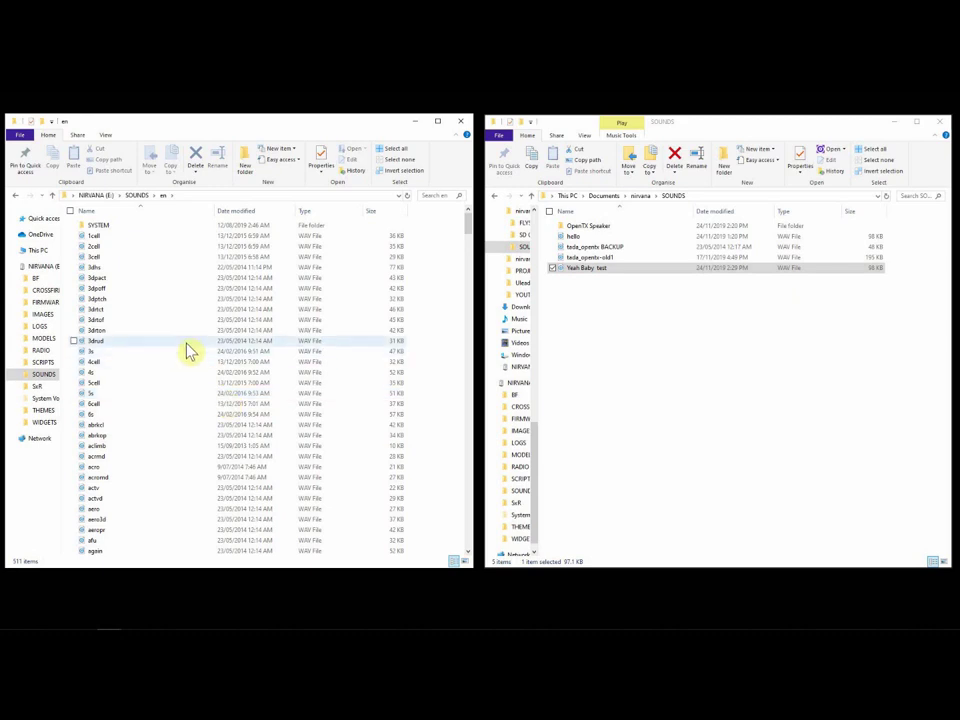
pyautogui.doubleClick(99, 226)
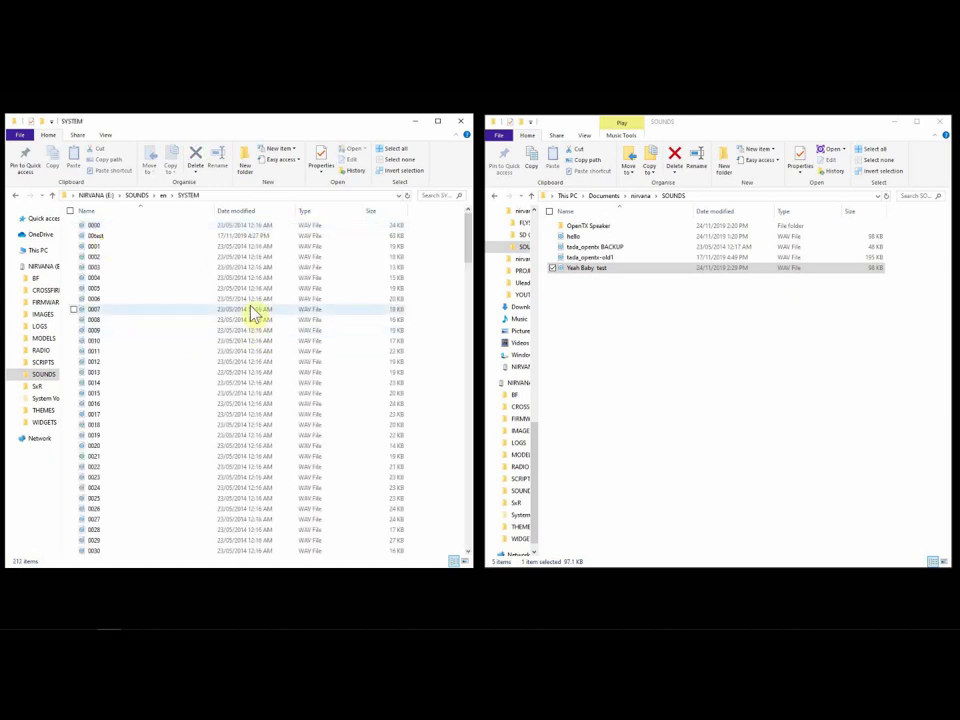
# - Review the SYSTEM folder's sound files down to the last one alongside the Notepad list of file meanings, and select swr_red
pyautogui.scroll(-3, 232, 285)
pyautogui.scroll(-20, 232, 285)
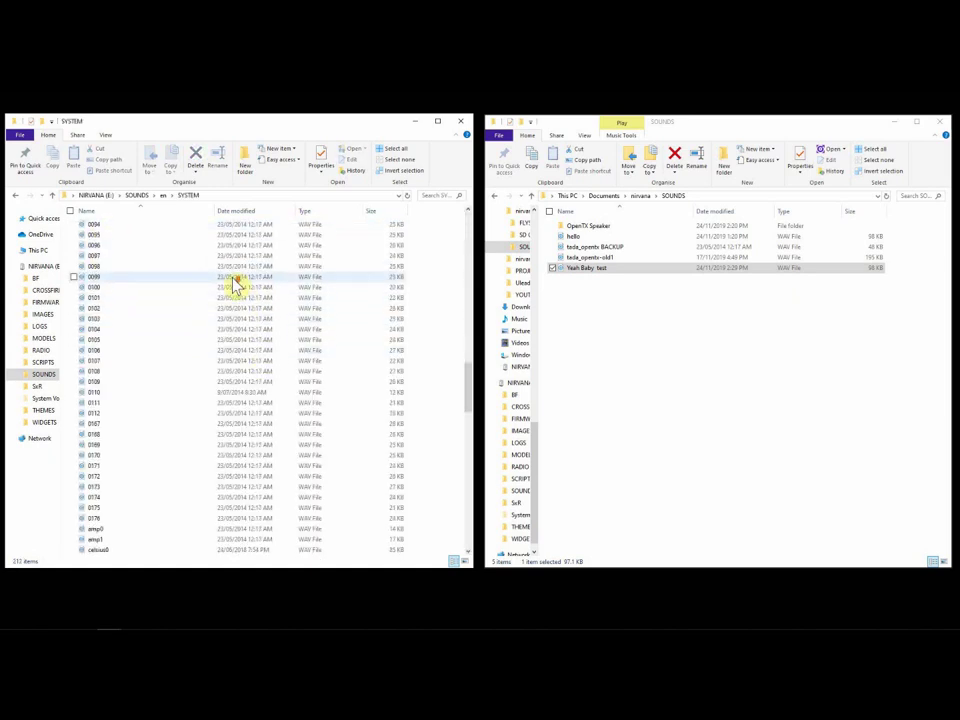
pyautogui.scroll(-6, 232, 285)
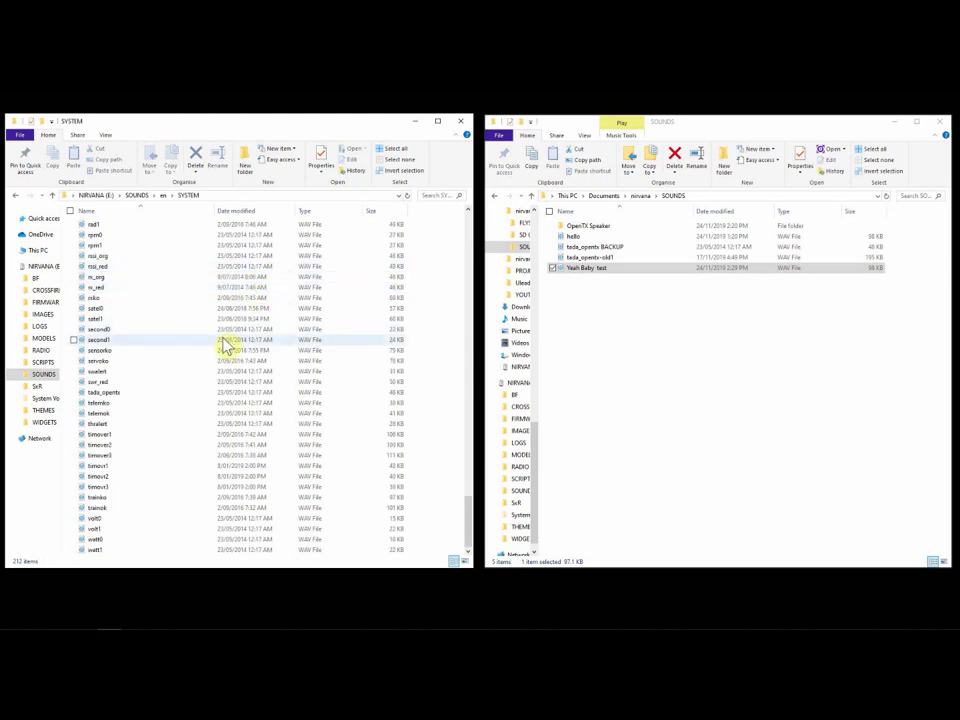
pyautogui.scroll(2, 226, 345)
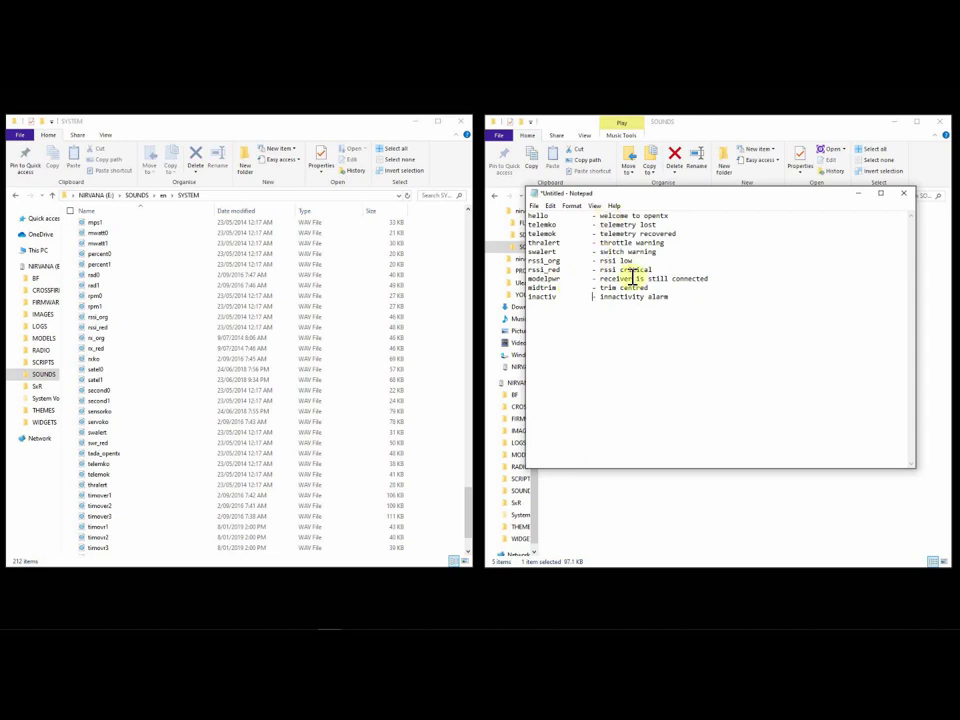
pyautogui.scroll(-2, 272, 281)
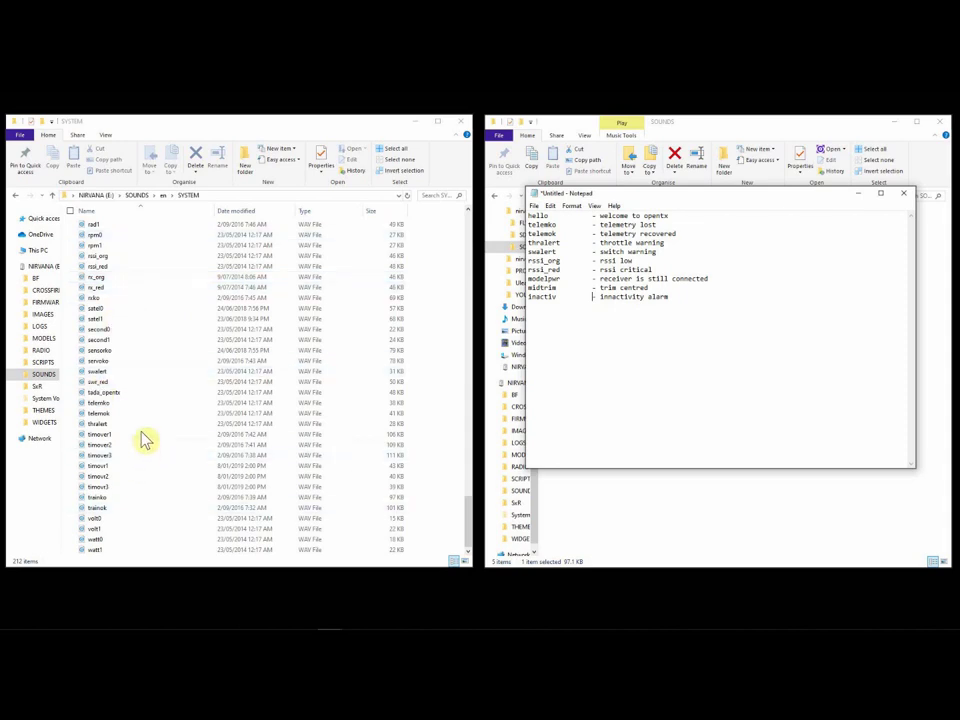
pyautogui.click(114, 382)
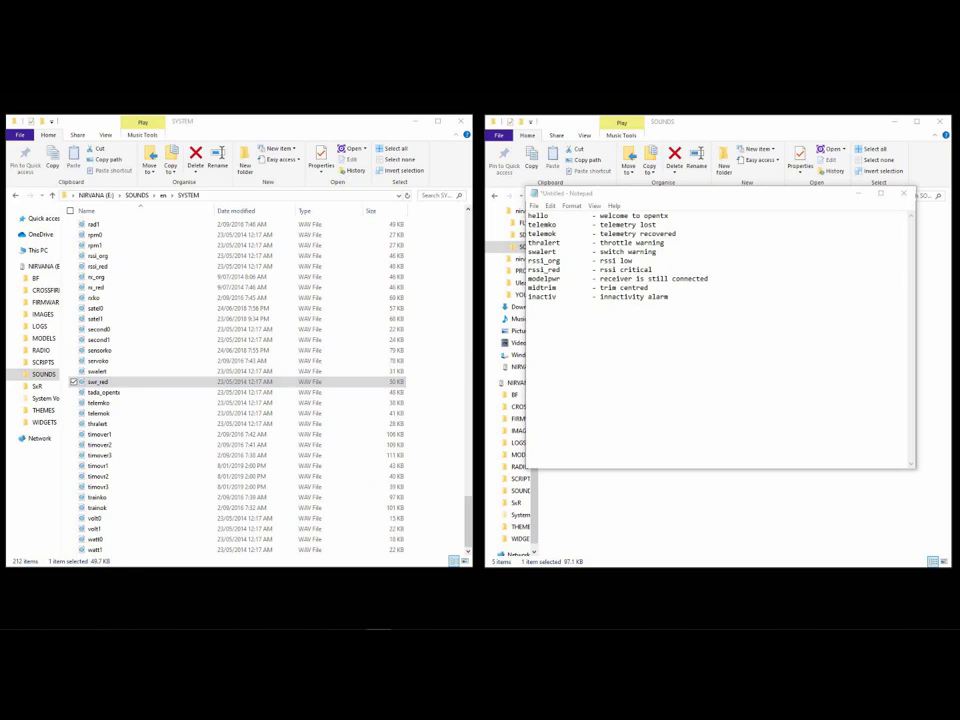
# - Check the "hello - welcome to opentx" entry in the Notepad list and minimize Notepad to return to the SOUNDS folder window
pyautogui.hotkey('alt', 'Tab')
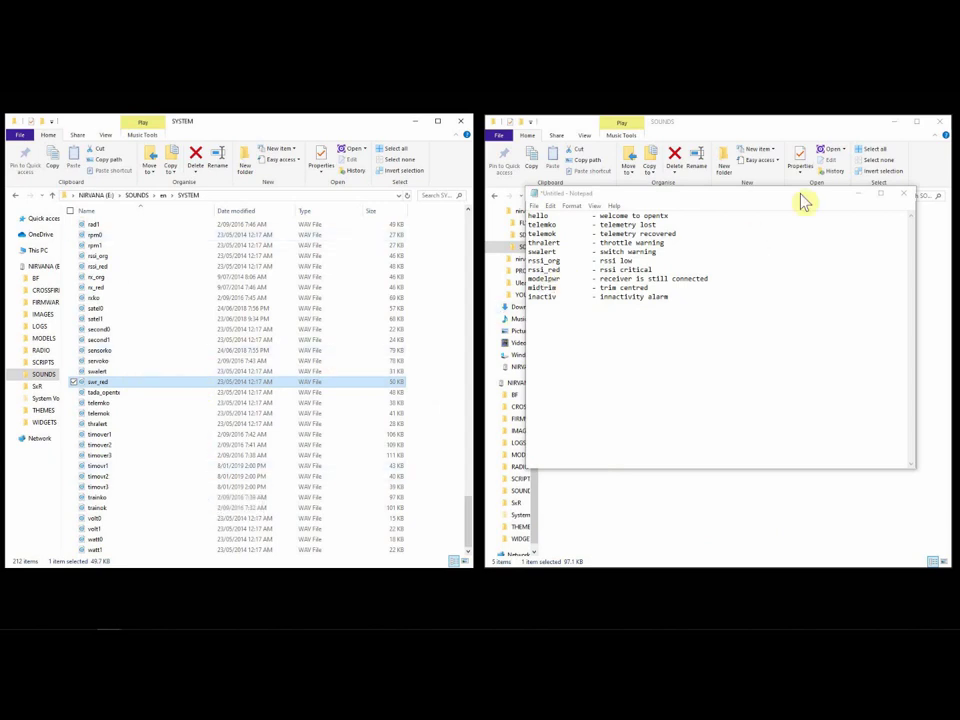
pyautogui.click(858, 195)
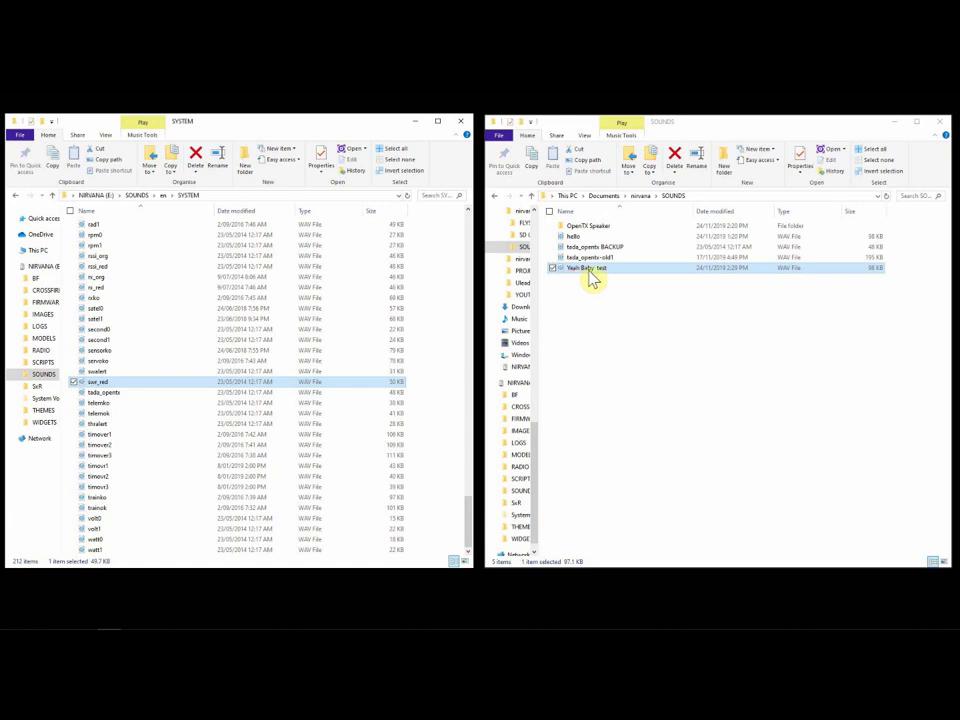
pyautogui.hotkey('alt', 'Tab')
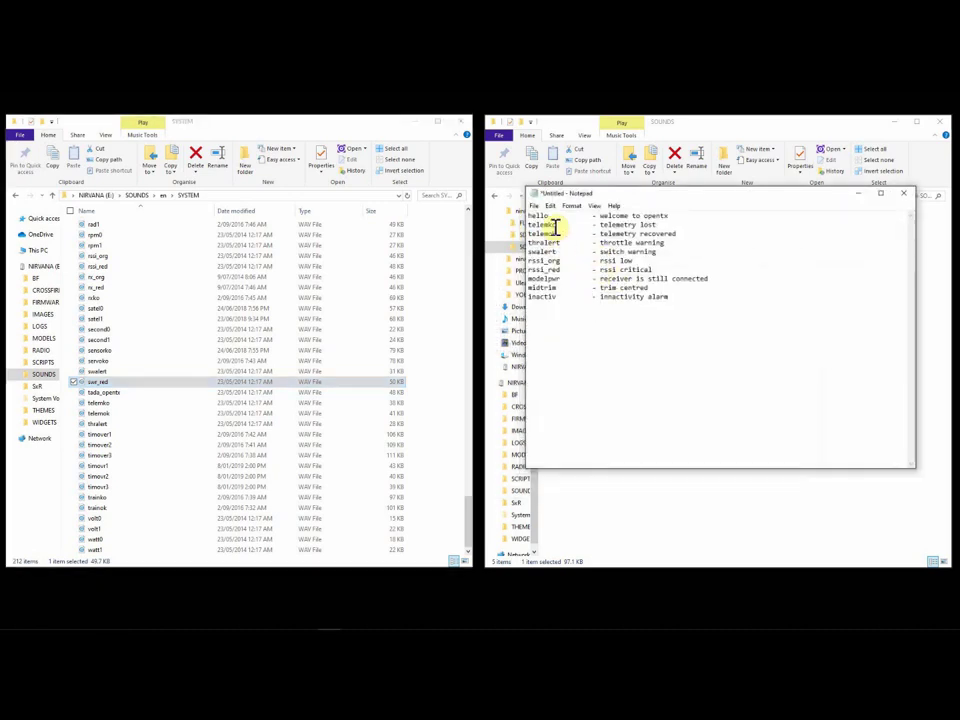
pyautogui.moveTo(660, 217); pyautogui.dragTo(536, 220)
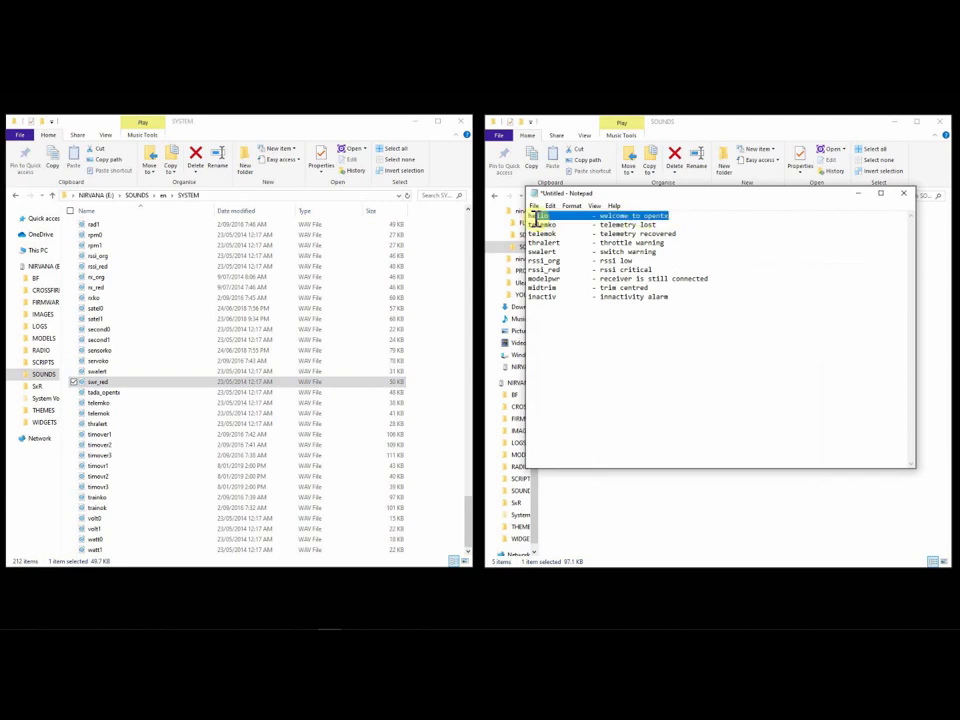
pyautogui.click(855, 193)
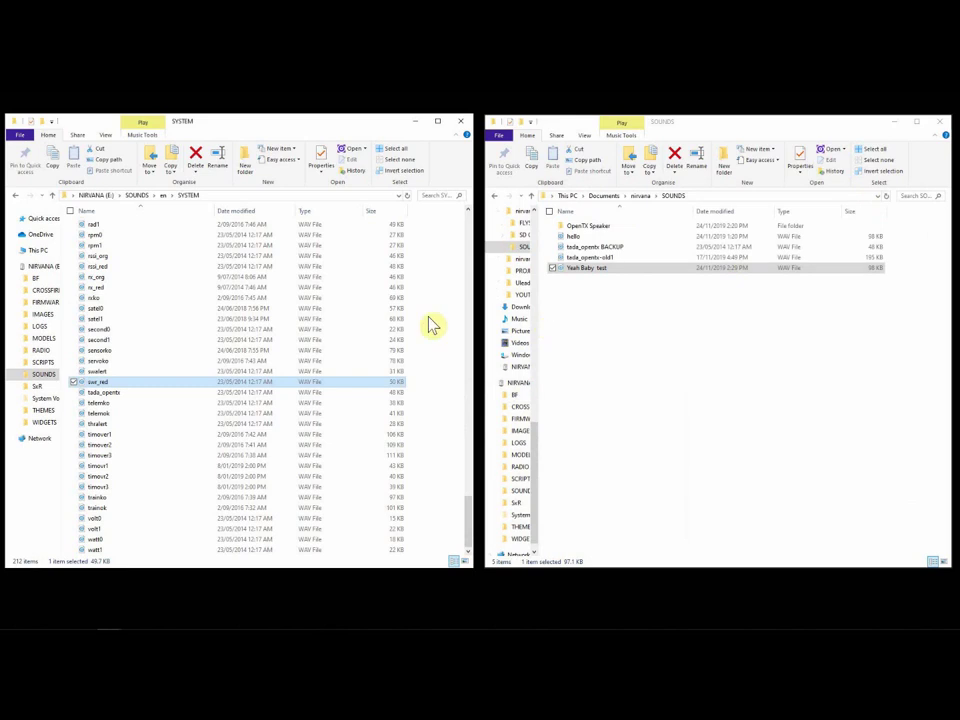
# - Find the hello backup and hello files in the SYSTEM folder and select hello
pyautogui.click(138, 392)
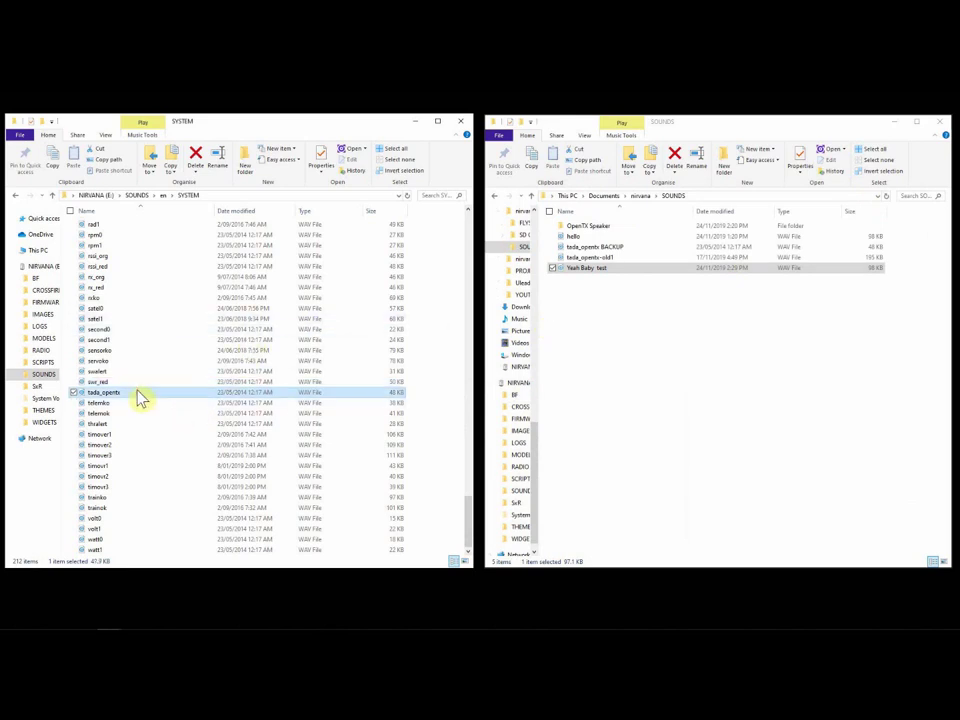
pyautogui.press('h')
pyautogui.moveTo(124, 221); pyautogui.dragTo(107, 240)
pyautogui.click(100, 234)
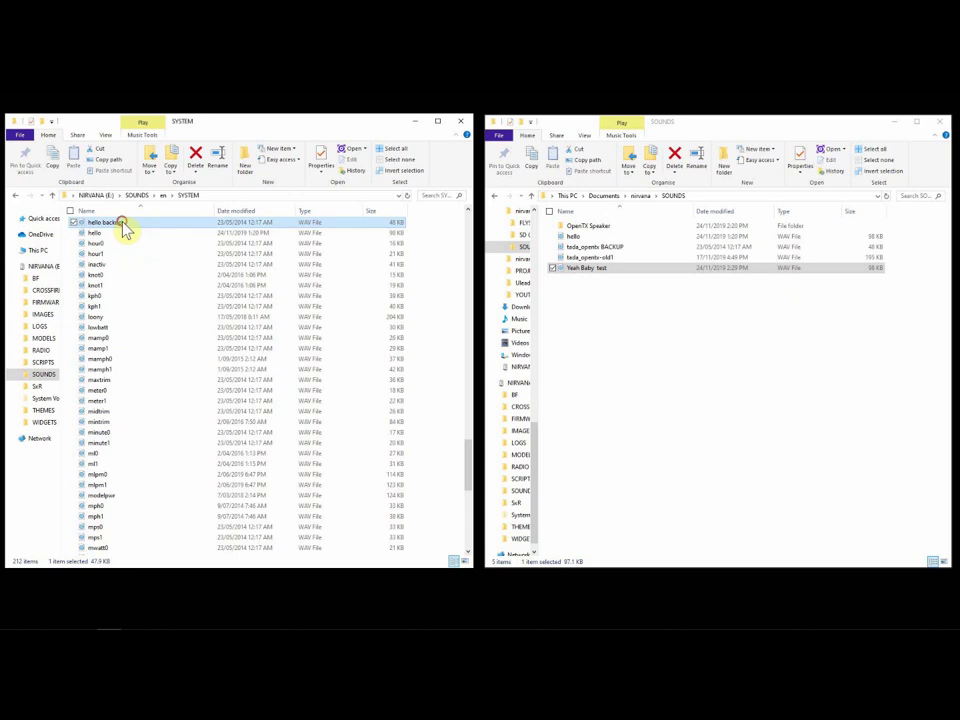
# - Duplicate the Yeah Baby test file within the SOUNDS folder in Documents
pyautogui.rightClick(588, 278)
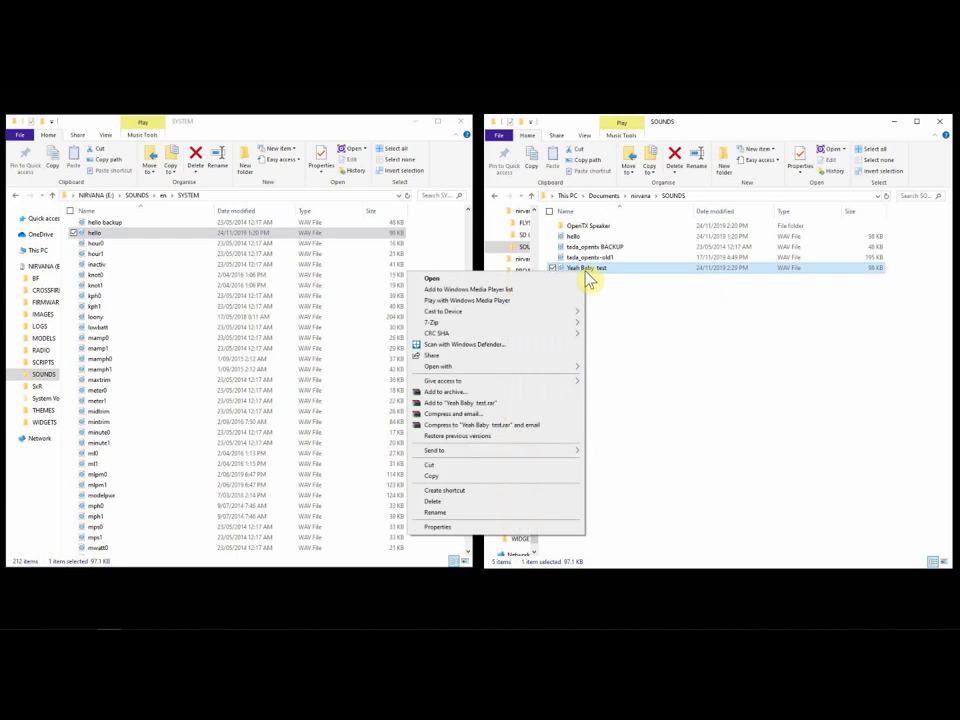
pyautogui.click(465, 476)
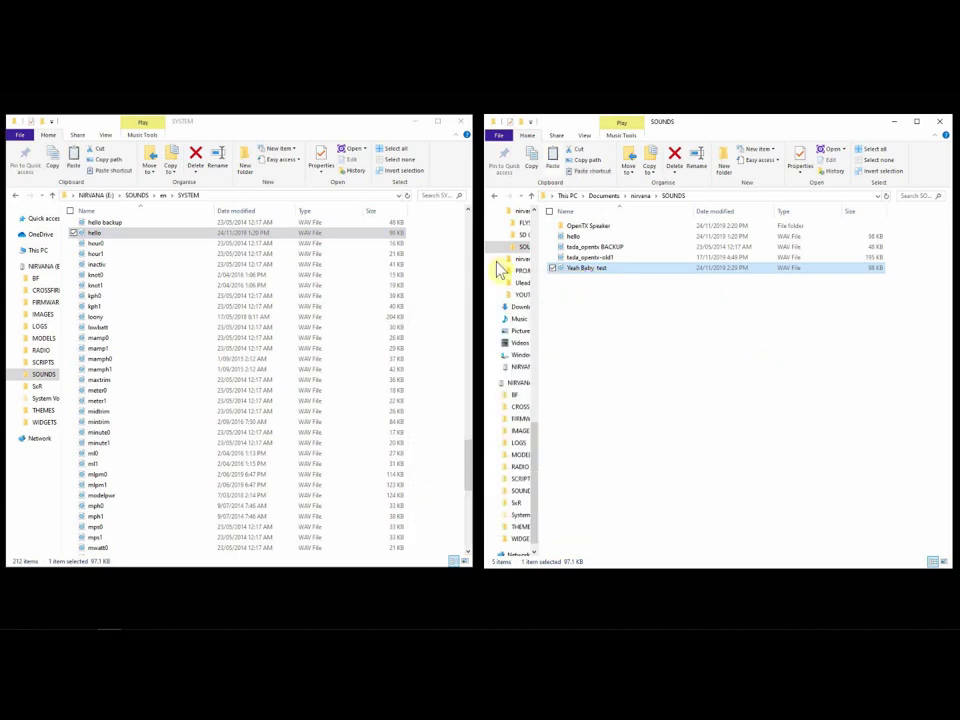
pyautogui.hotkey('ctrl', 'v')
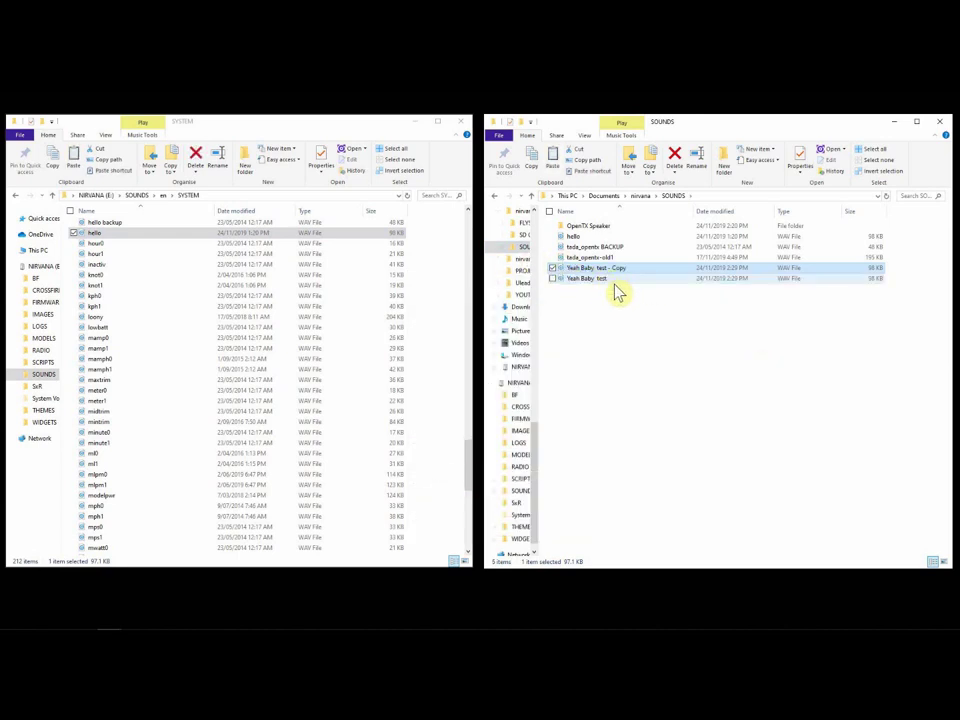
# - Rename the original Yeah Baby test file as hello, accepting the suggested alternative name hello (2)
pyautogui.click(600, 281)
pyautogui.rightClick(600, 281)
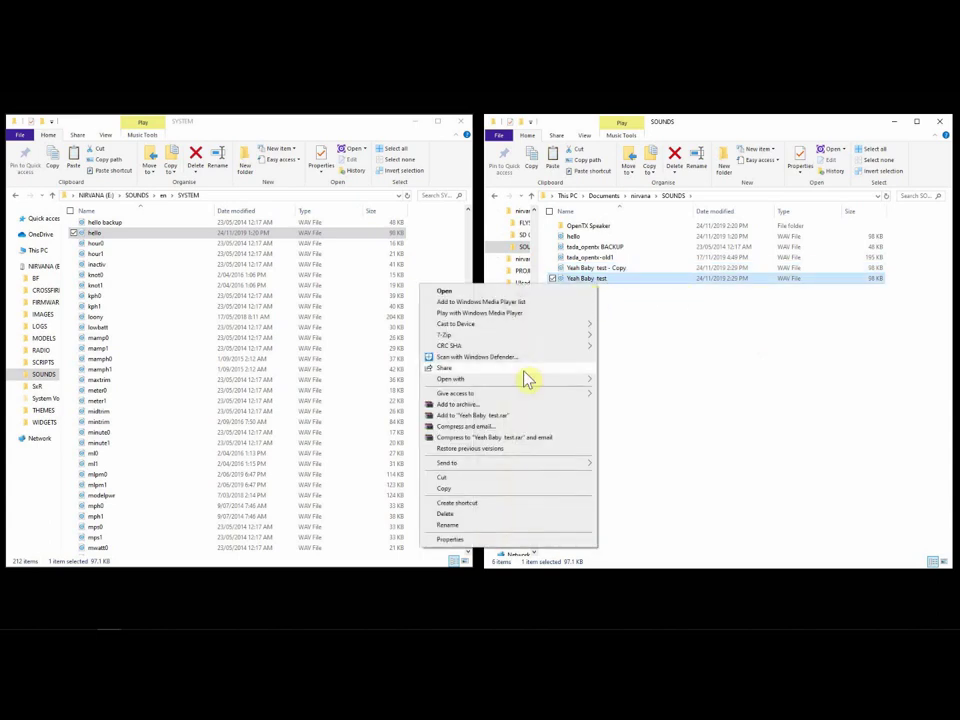
pyautogui.click(448, 525)
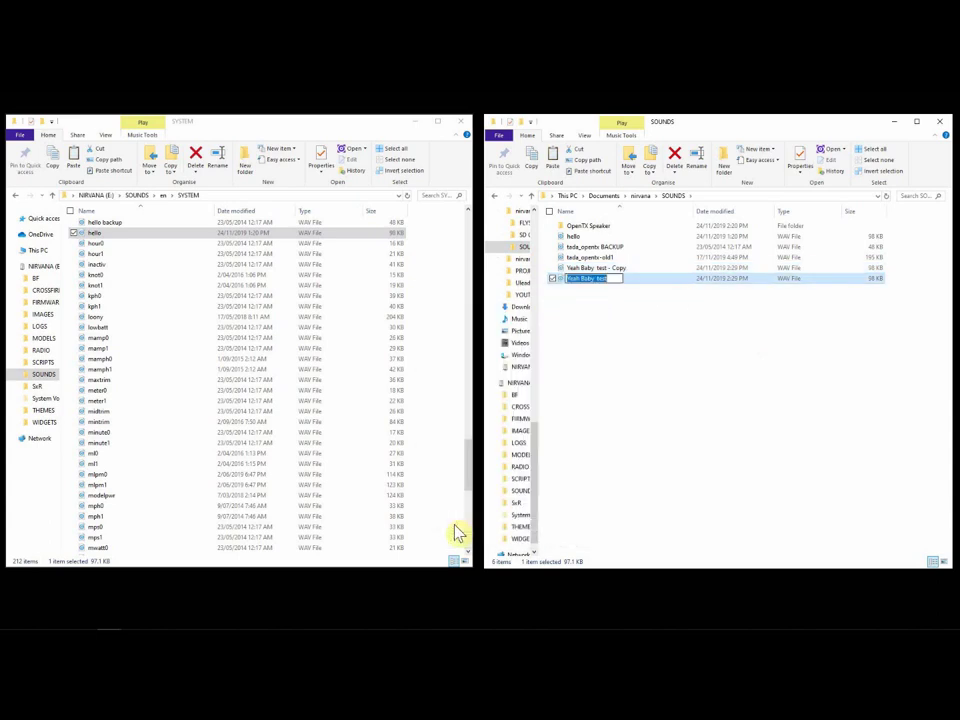
pyautogui.write('hello')
pyautogui.press('Return')
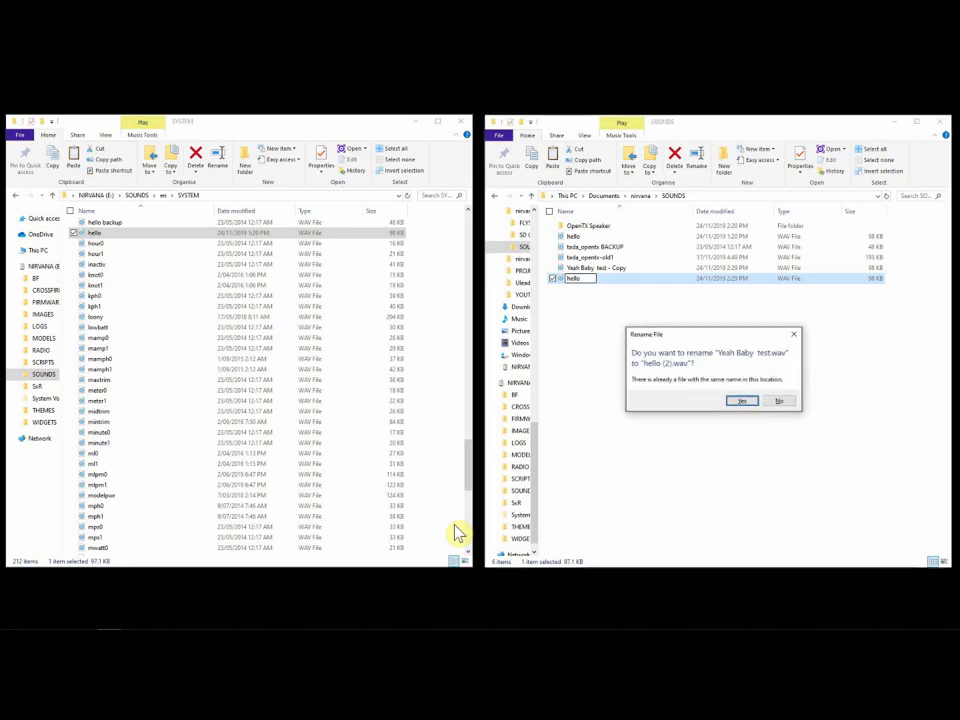
pyautogui.click(742, 401)
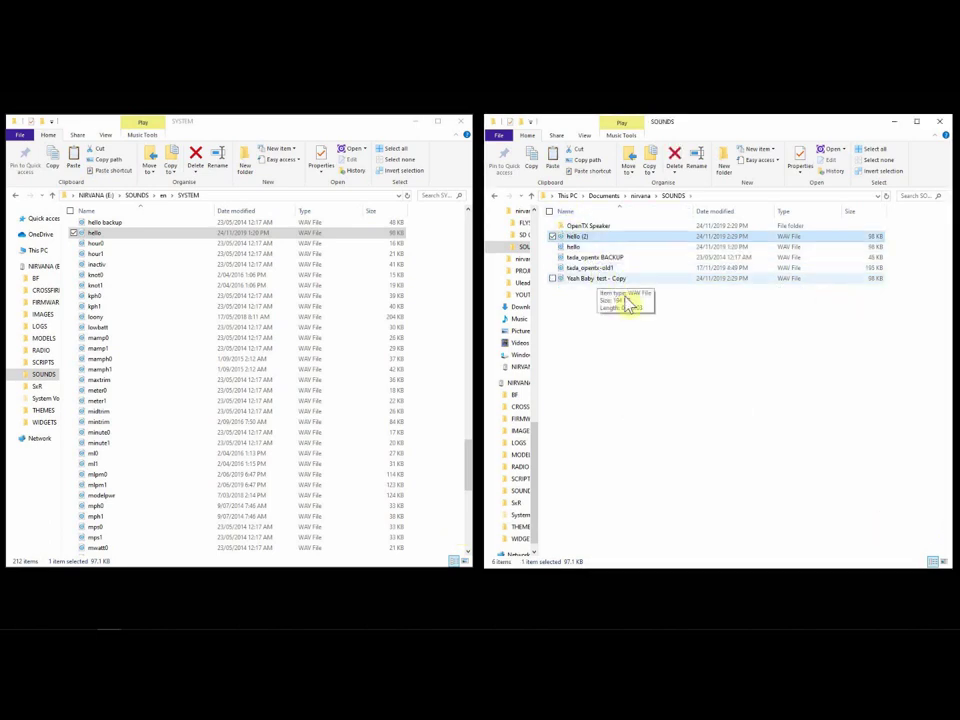
# - Copy hello from the Documents SOUNDS folder into the Nirvana SYSTEM folder, replacing the existing file there
pyautogui.click(573, 248)
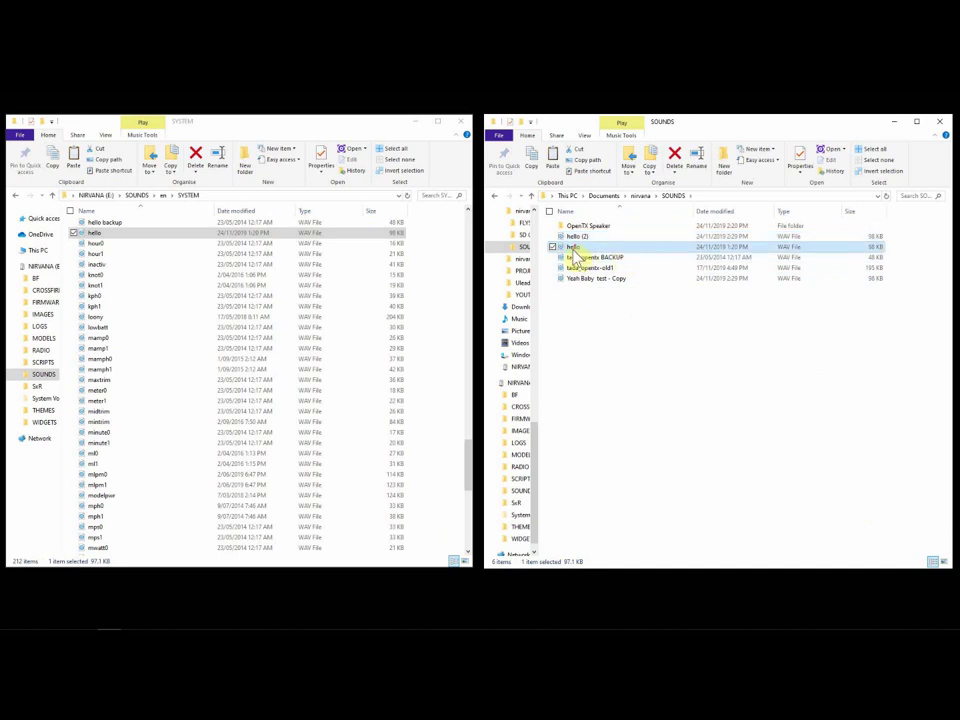
pyautogui.click(576, 252)
pyautogui.click(597, 248)
pyautogui.moveTo(597, 250); pyautogui.dragTo(189, 315)
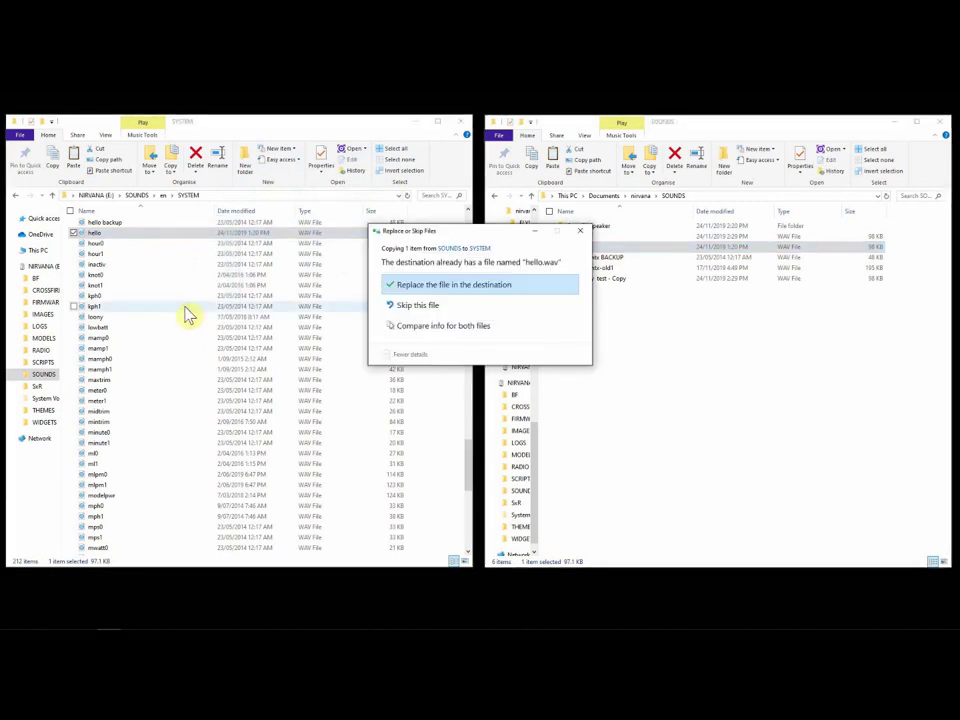
pyautogui.click(481, 293)
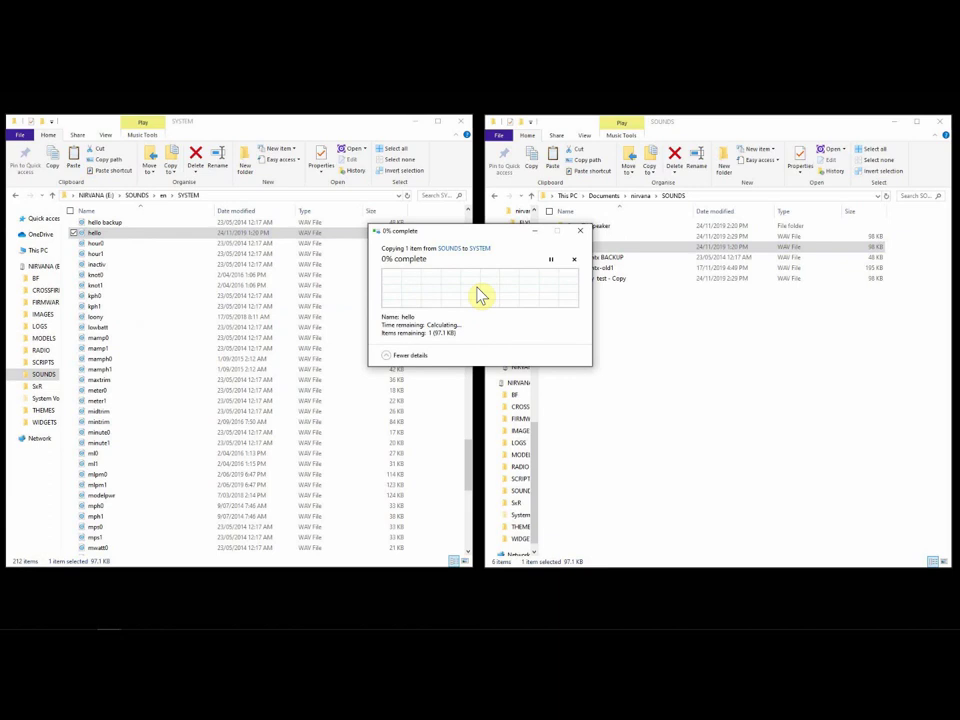